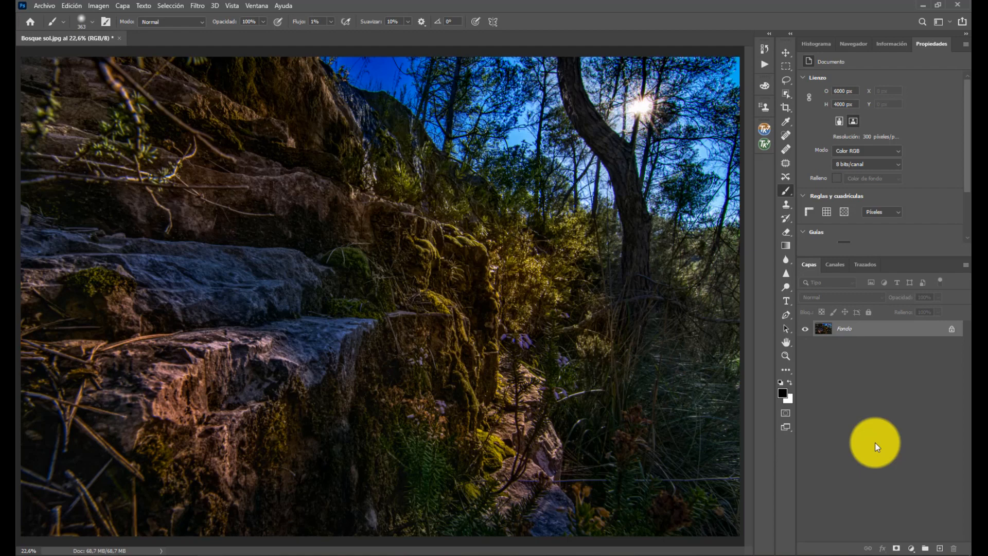
Run the DODGE ALTAS LUCES action from the Dodge & Burn action set on the photo
left_click(763, 66)
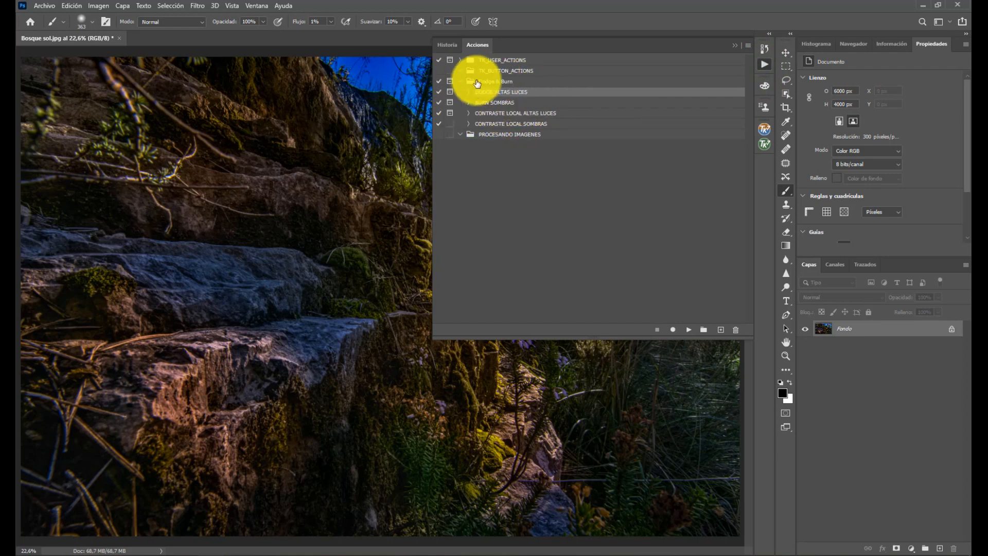
left_click(734, 46)
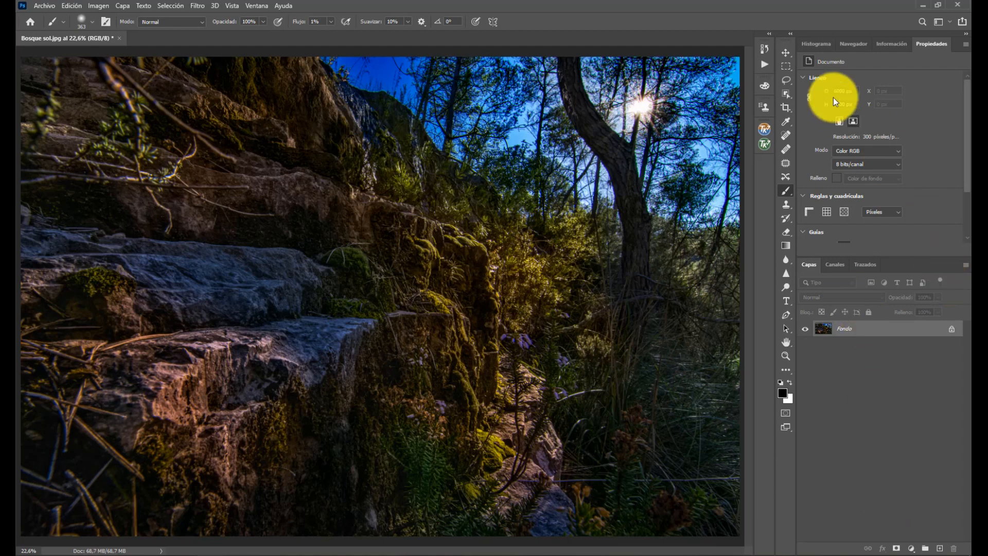
left_click(767, 67)
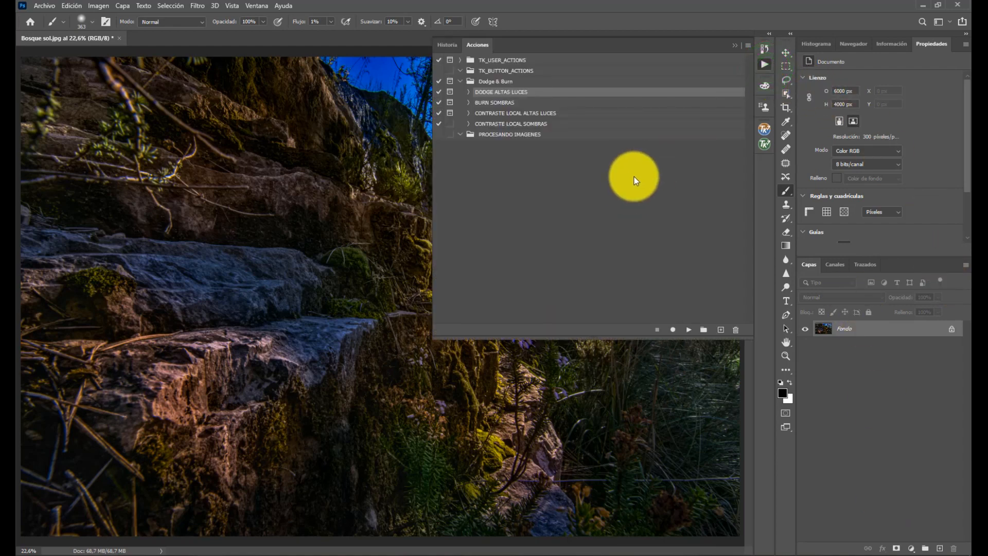
left_click(514, 95)
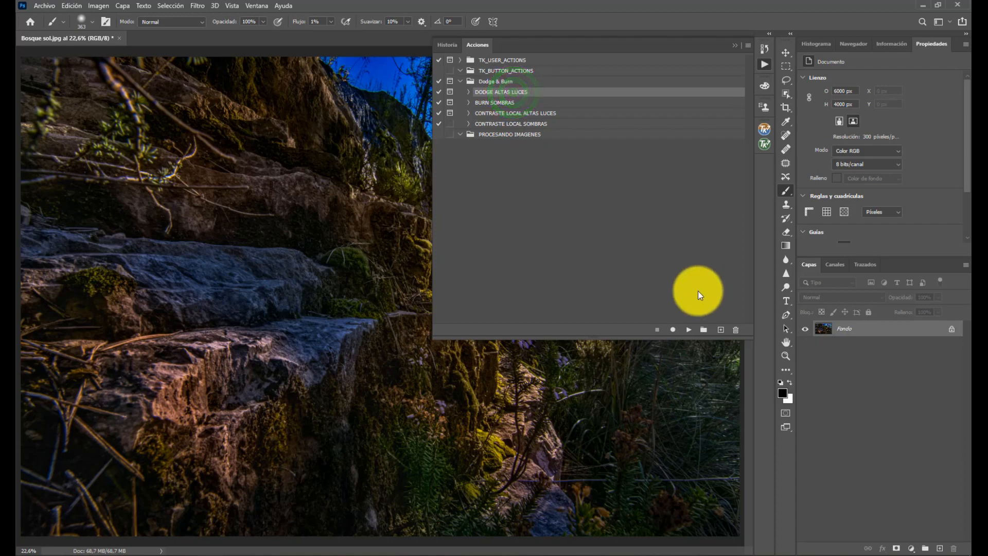
left_click(688, 330)
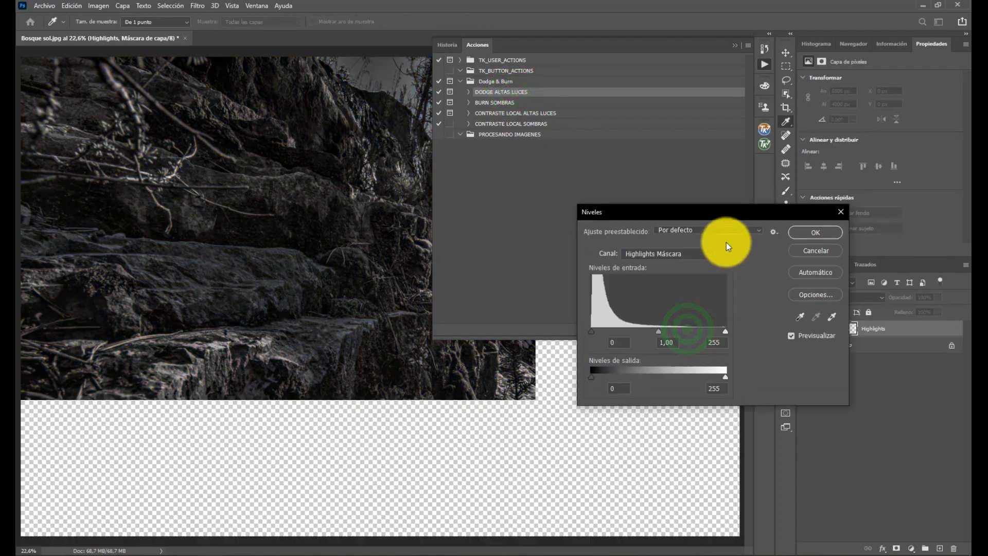
left_click(733, 45)
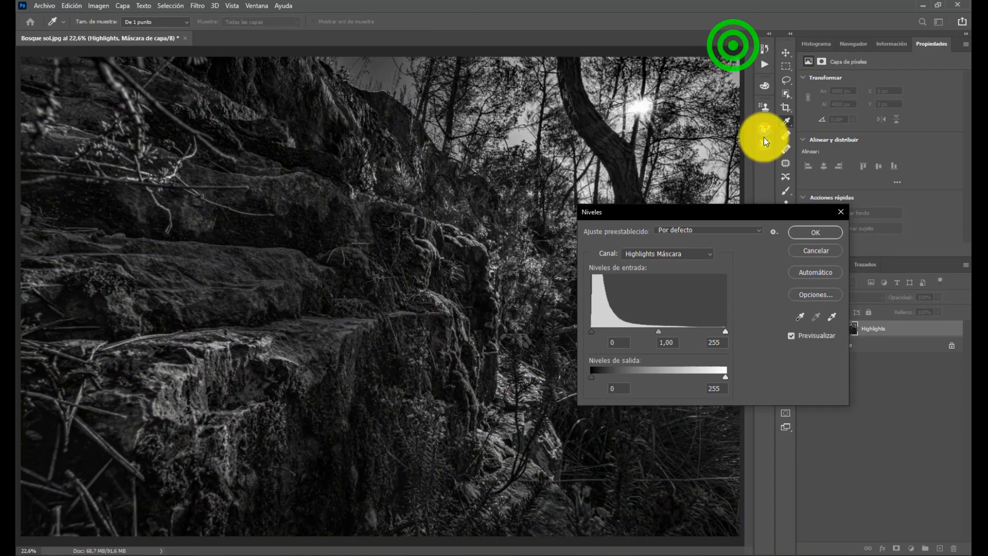
Test lighter and darker midtone input levels on the Highlights mask and reset the midtone value to 1
left_click_drag(653, 208, 605, 84)
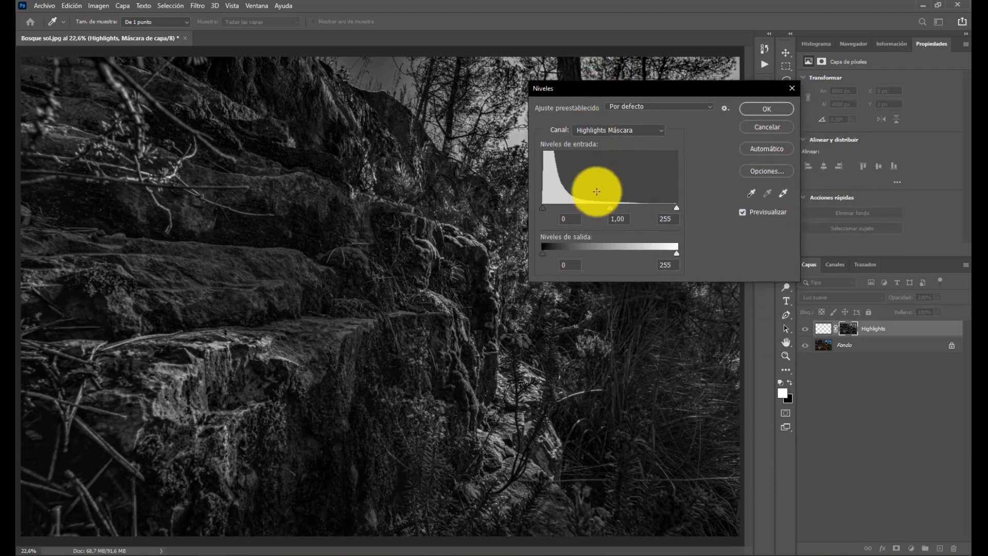
left_click_drag(659, 87, 623, 199)
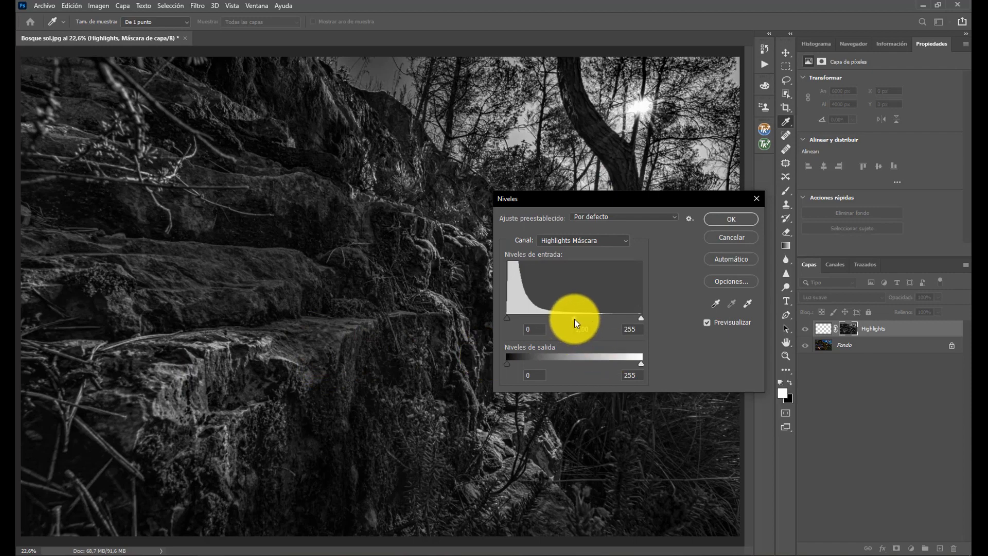
left_click_drag(574, 318, 556, 320)
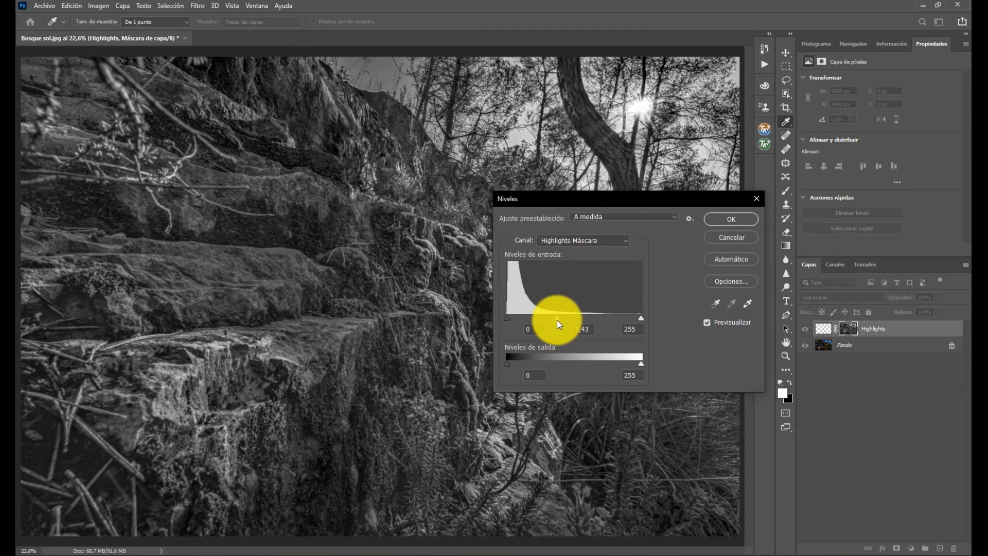
left_click_drag(557, 320, 570, 320)
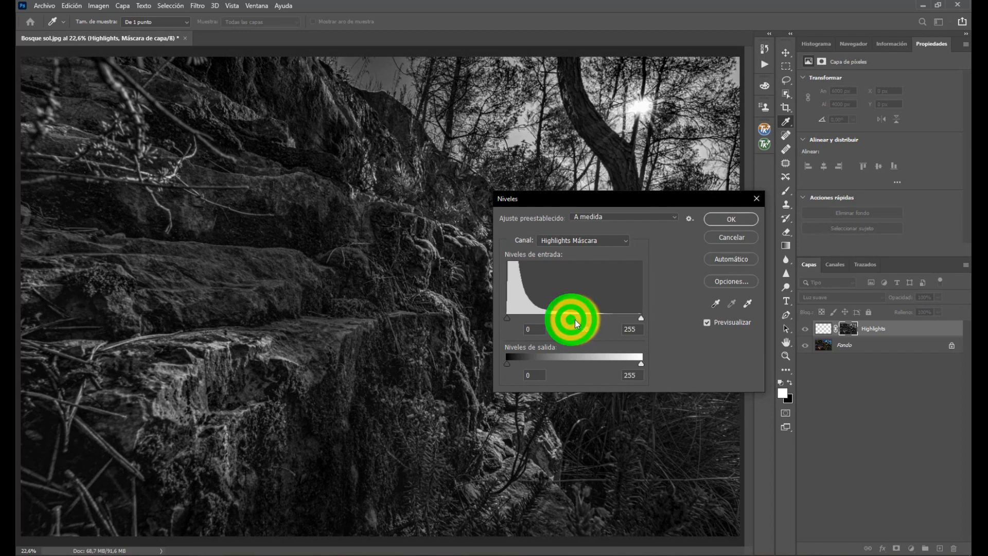
left_click_drag(577, 320, 583, 323)
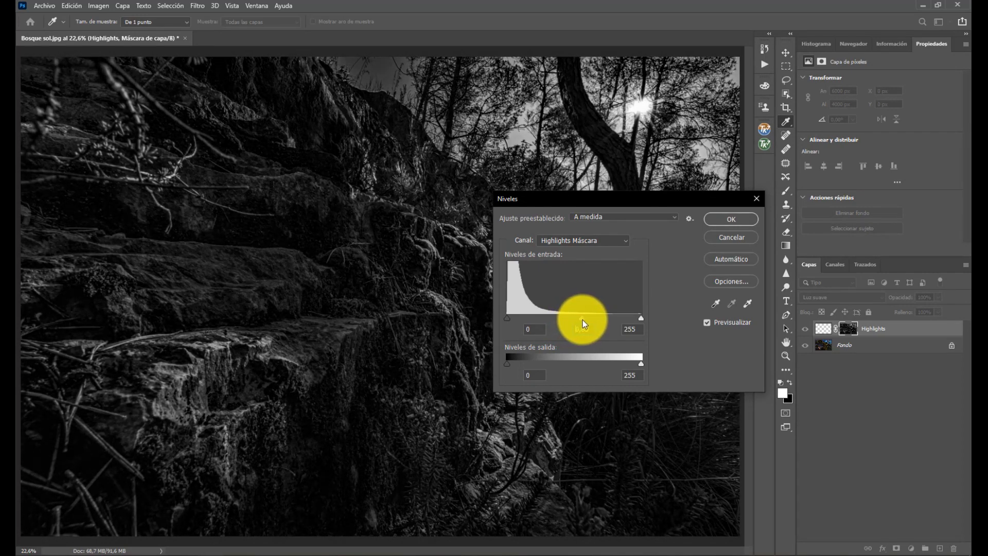
left_click_drag(583, 322, 579, 323)
left_click(576, 335)
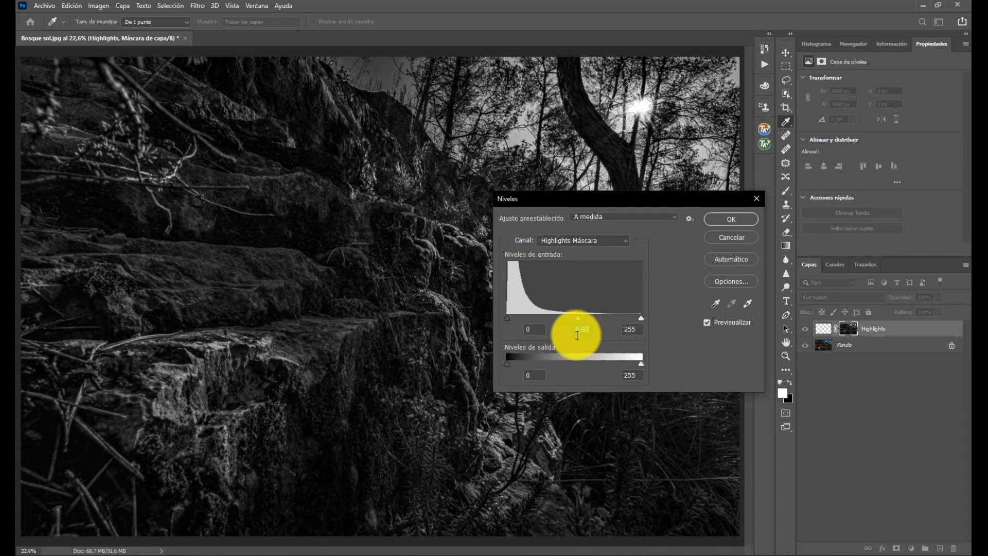
type("1")
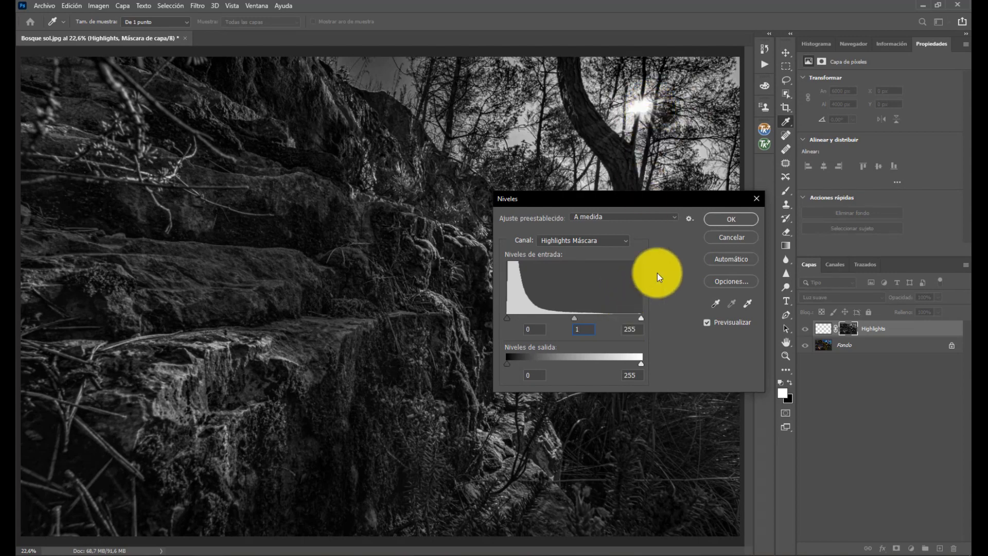
Try different white and black input levels on the Highlights mask and restore both to their original settings
left_click(642, 319)
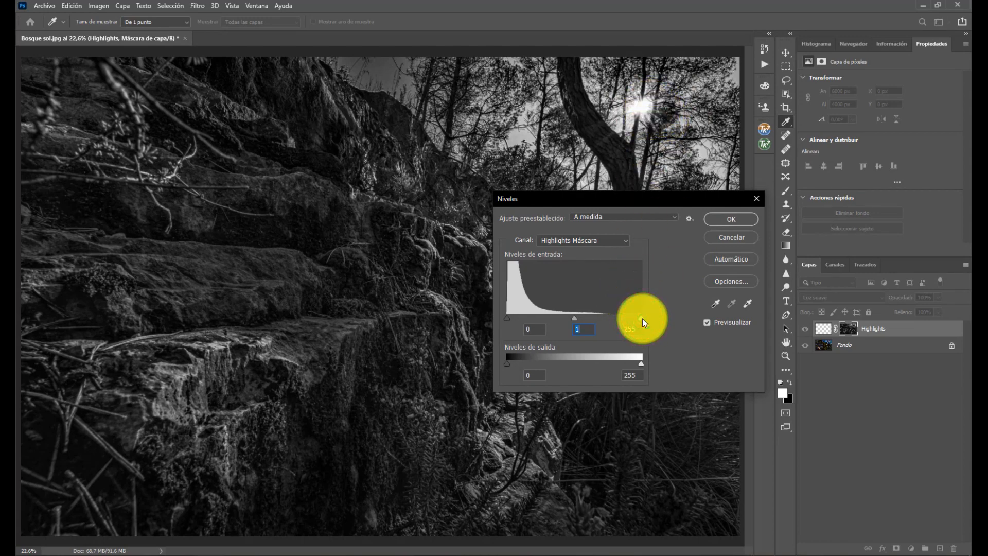
left_click_drag(637, 321, 633, 322)
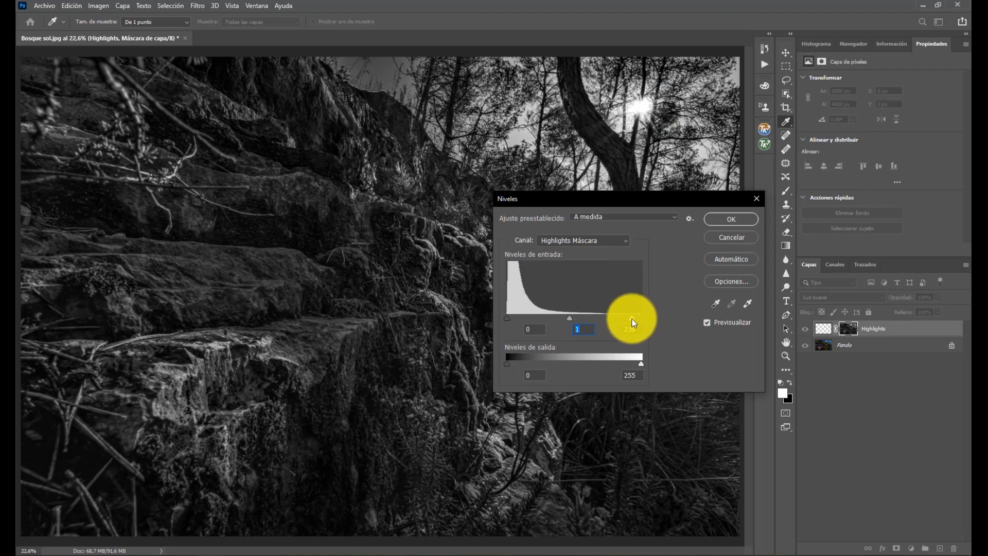
left_click_drag(625, 318, 656, 321)
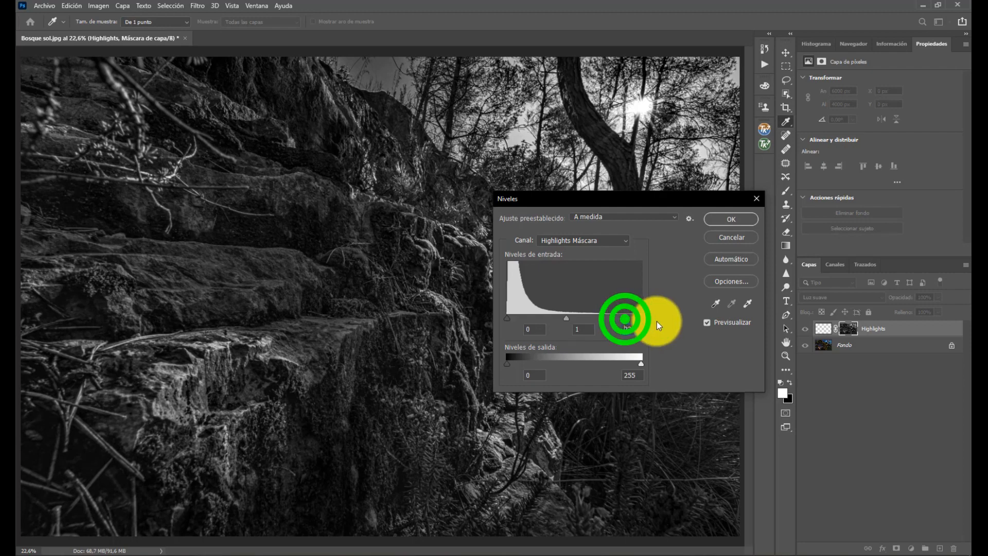
left_click_drag(507, 317, 515, 317)
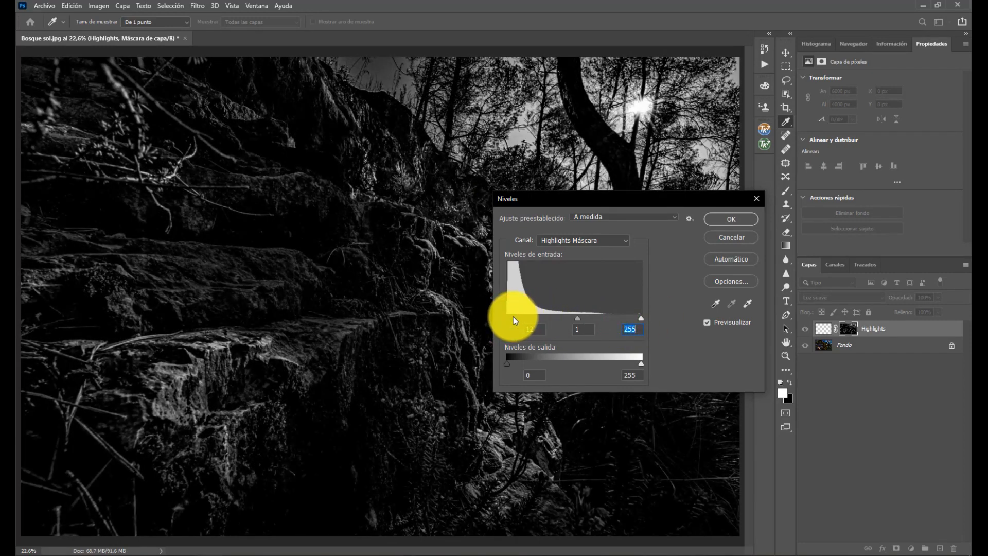
left_click_drag(512, 316, 494, 323)
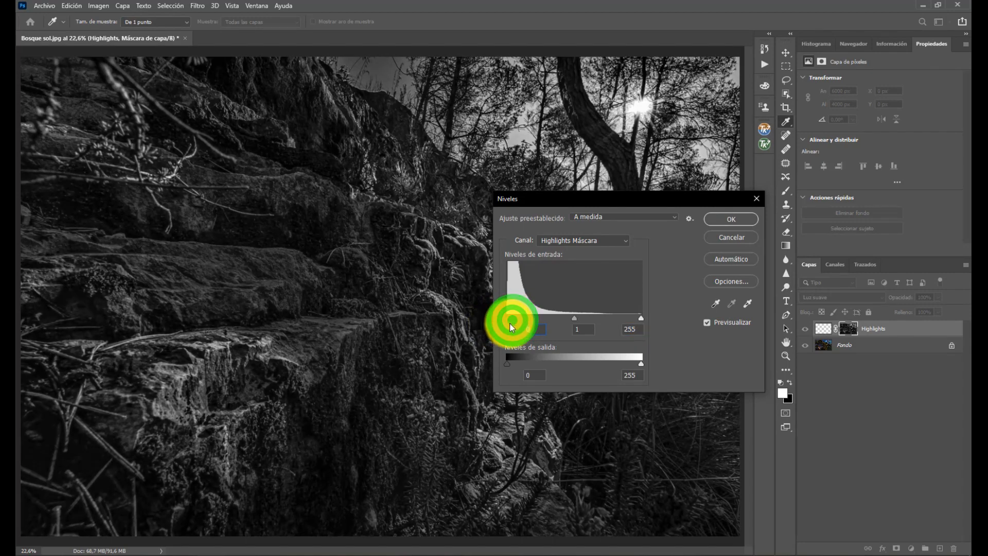
Try a midtone input level of 0 and a white input level of 158 on the Highlights mask
left_click(573, 319)
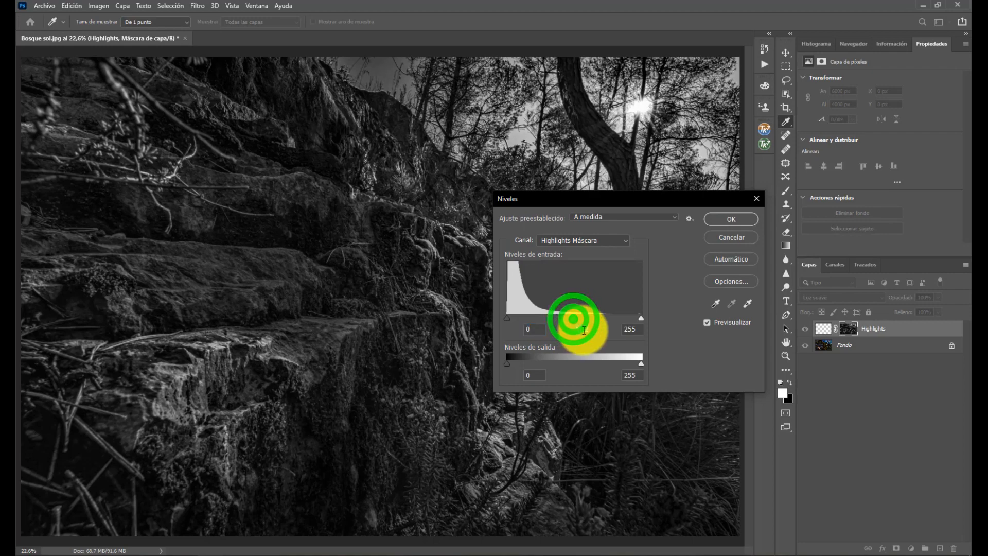
type("0")
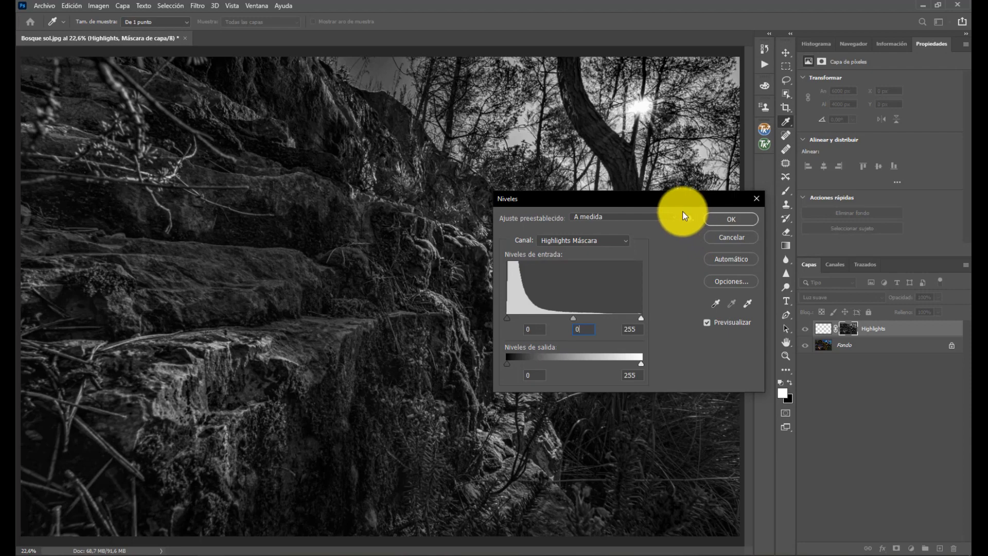
left_click(641, 316)
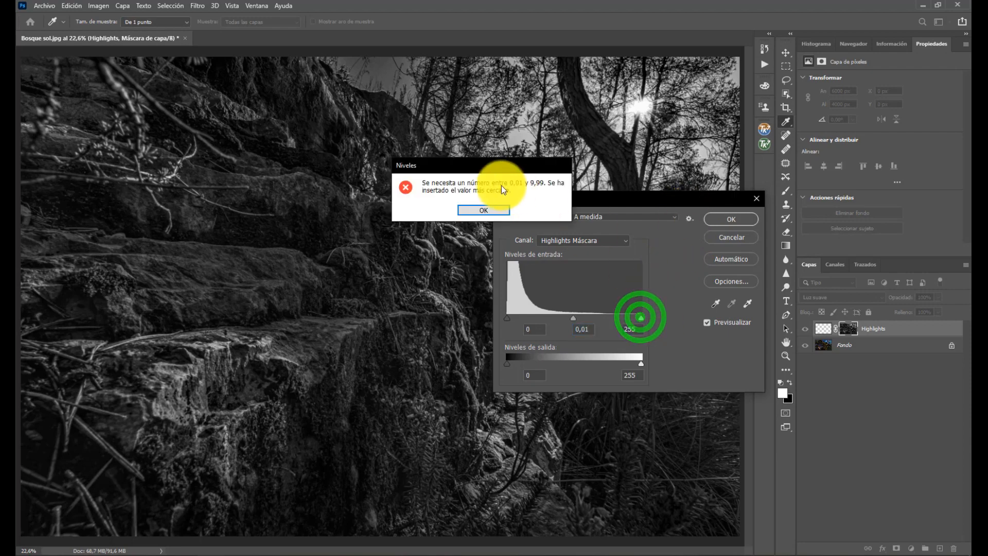
left_click(488, 209)
left_click(489, 212)
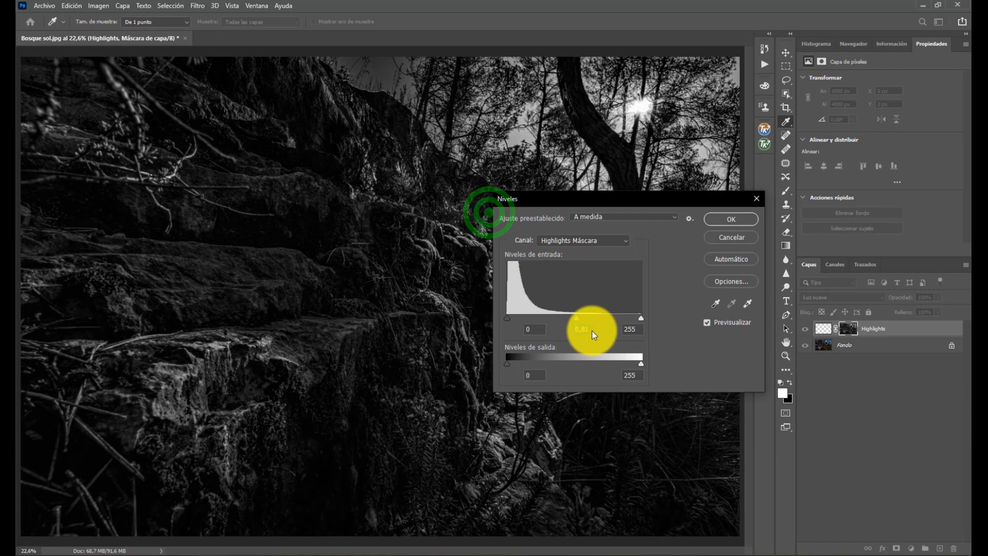
left_click(591, 328)
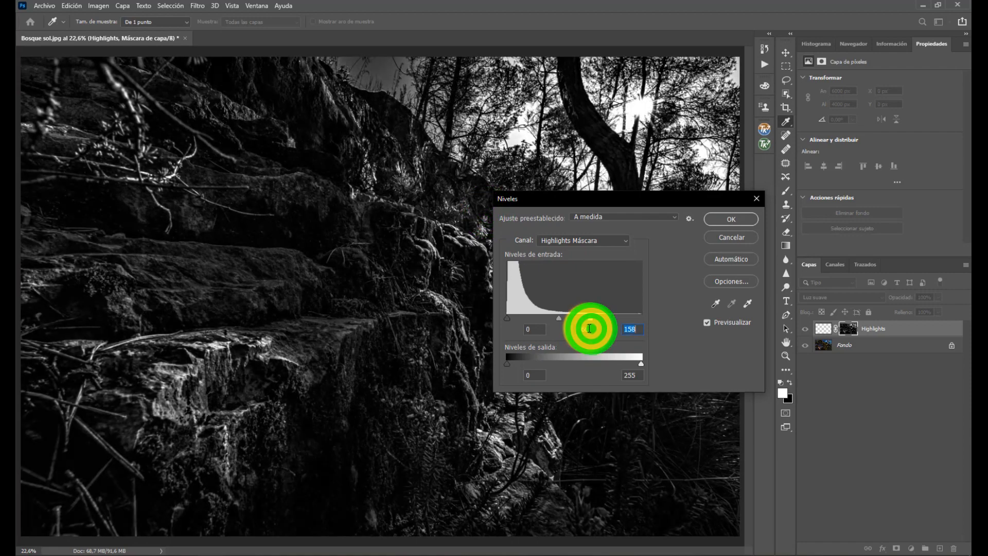
Set the Highlights mask's input levels to midtone 1 and white 255, and accept the Levels adjustment
left_click_drag(590, 328, 553, 331)
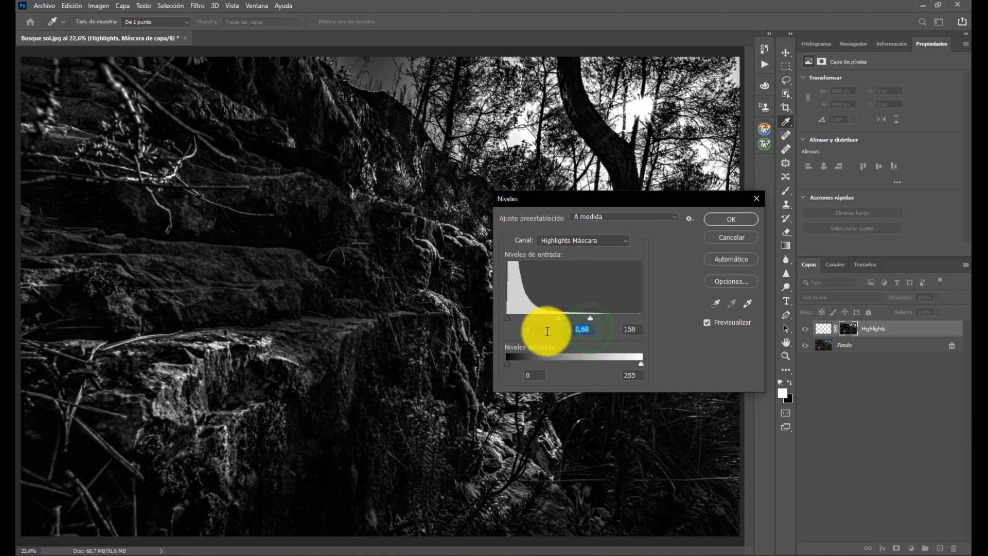
type("1")
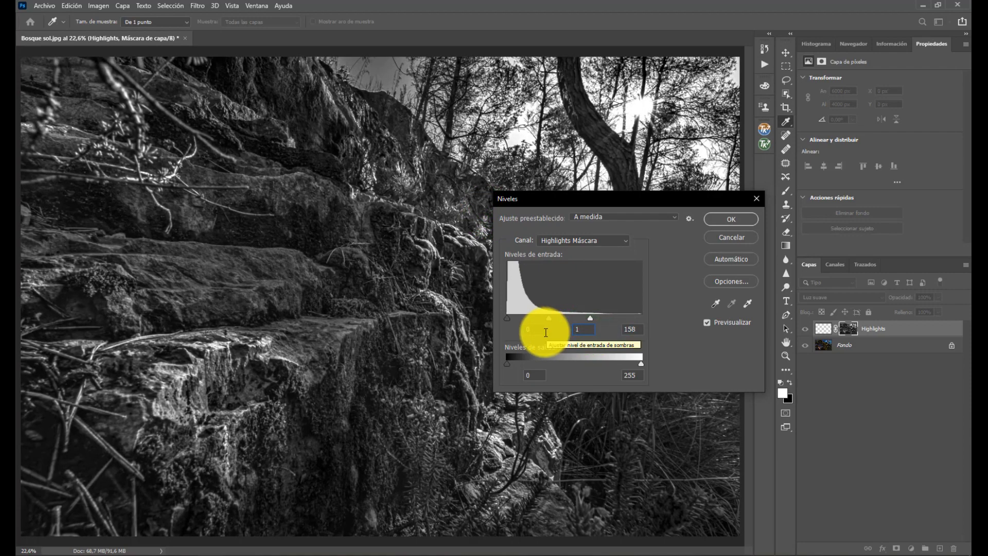
left_click(639, 329)
type("255")
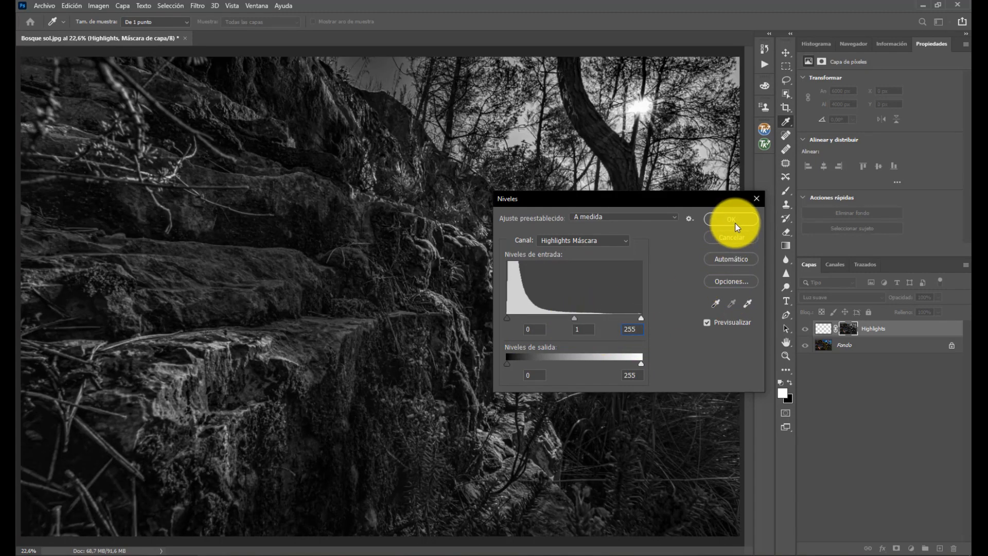
left_click(730, 217)
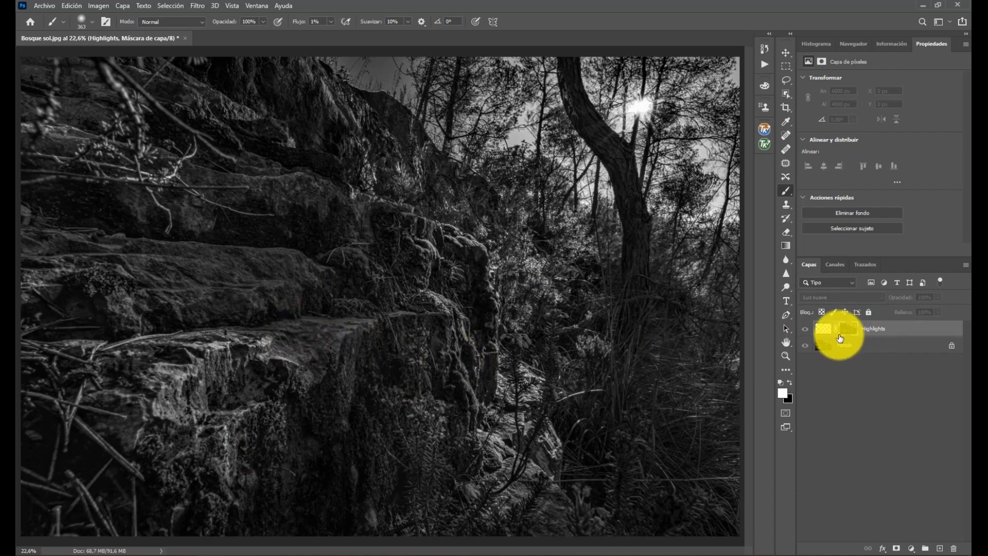
Paint on the Highlights layer itself, not its mask, with a white brush at 100% flow over the sunlit rock ledge, mossy rocks and bushes
left_click(822, 332)
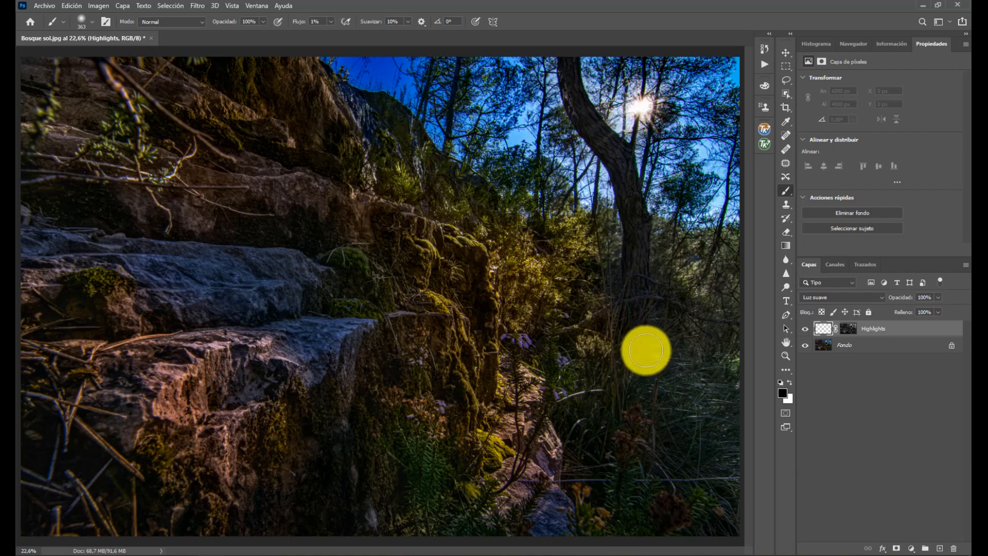
left_click_drag(329, 23, 699, 338)
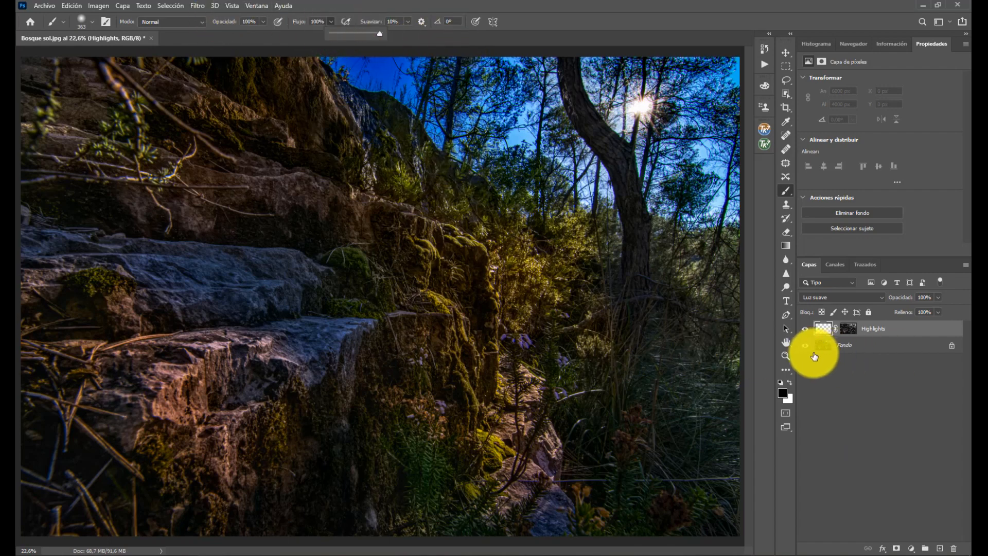
left_click(788, 382)
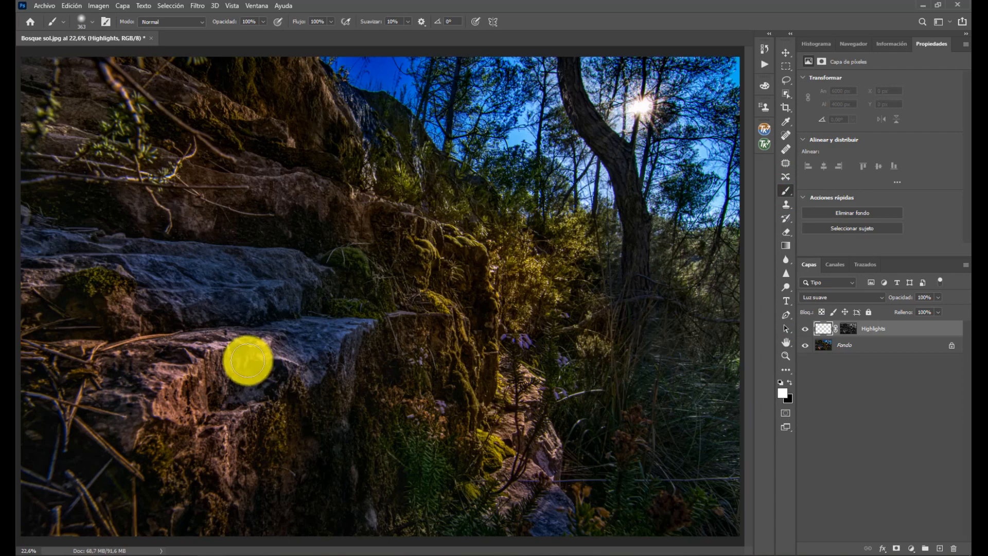
left_click(262, 344)
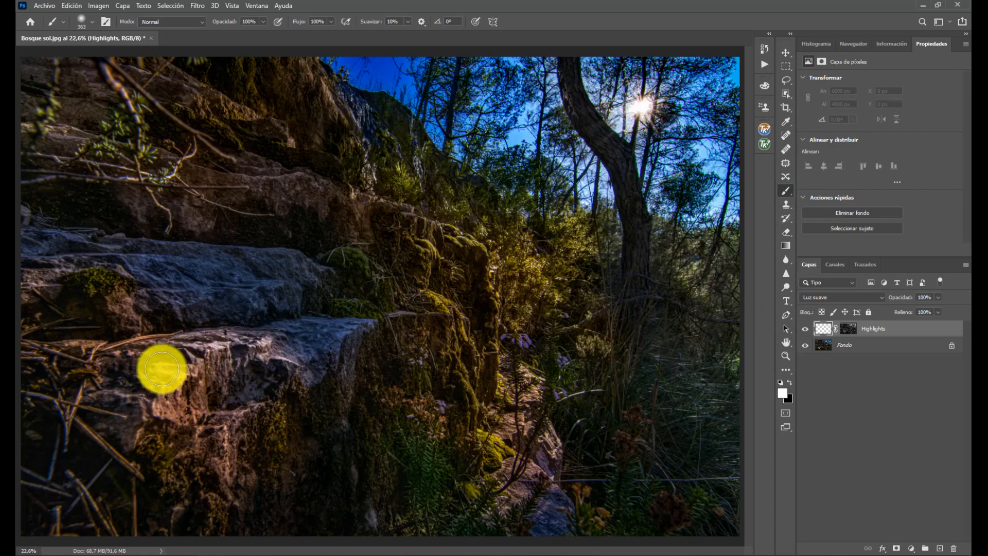
left_click(197, 379)
left_click(430, 294)
left_click(437, 221)
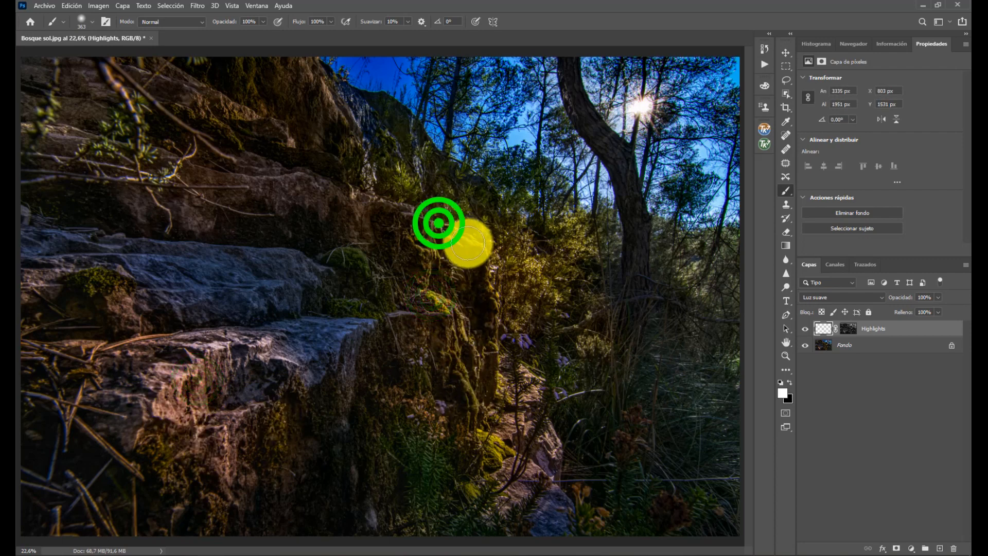
left_click(421, 240)
left_click(498, 238)
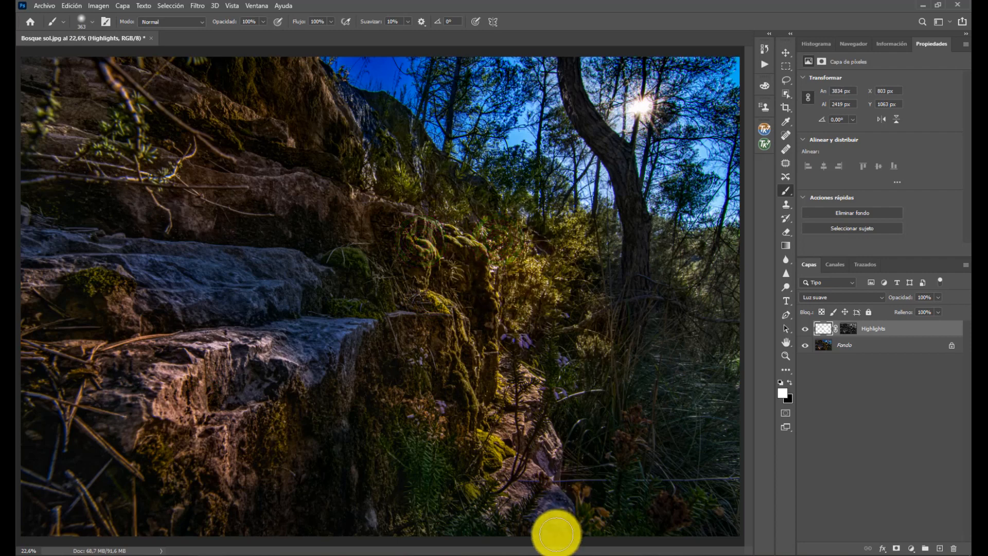
Compare the photo with and without the Highlights layer, leaving the layer visible
left_click(805, 331)
left_click(807, 334)
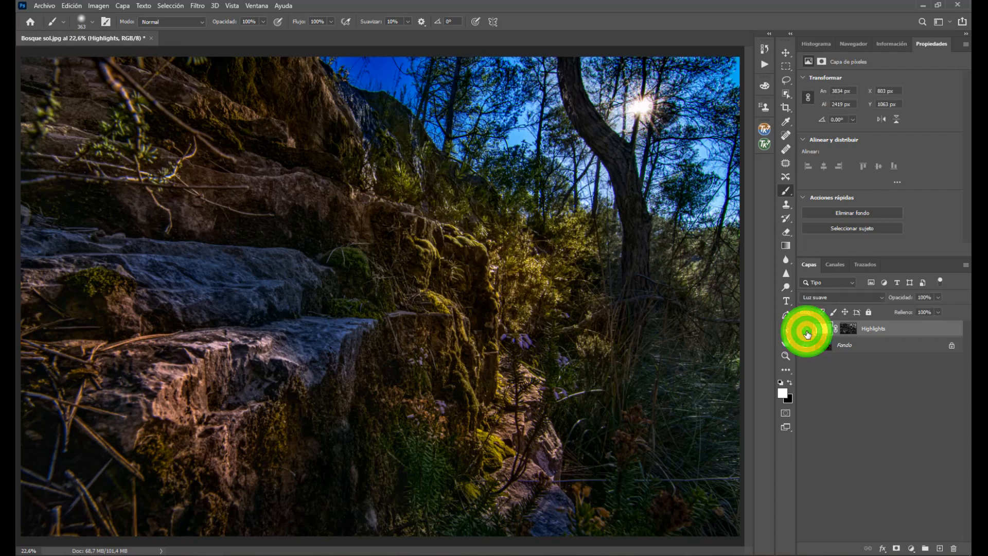
left_click(806, 334)
left_click(806, 333)
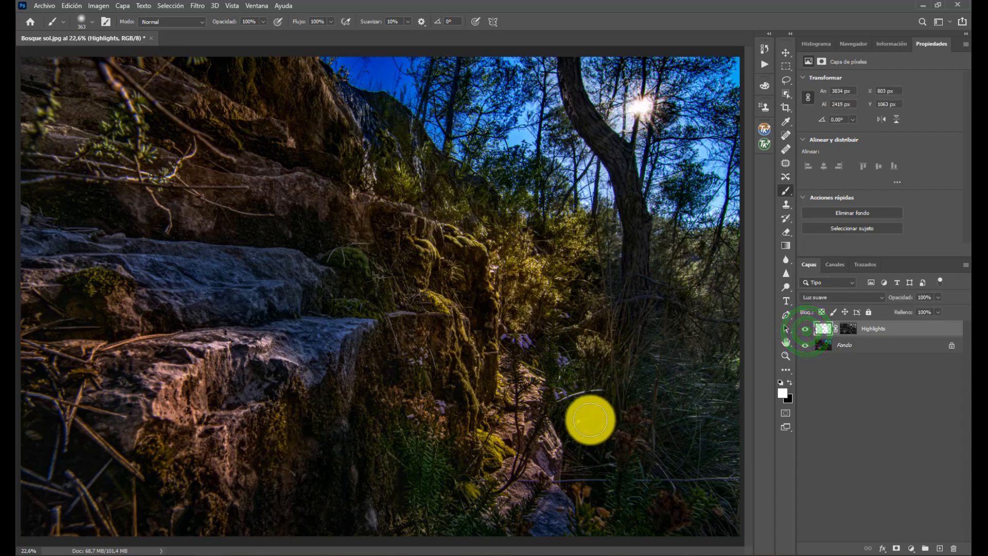
Paint more white brush strokes on the Highlights layer over the mossy rocks and the sunlit path toward the lower part of the photo
left_click(489, 437)
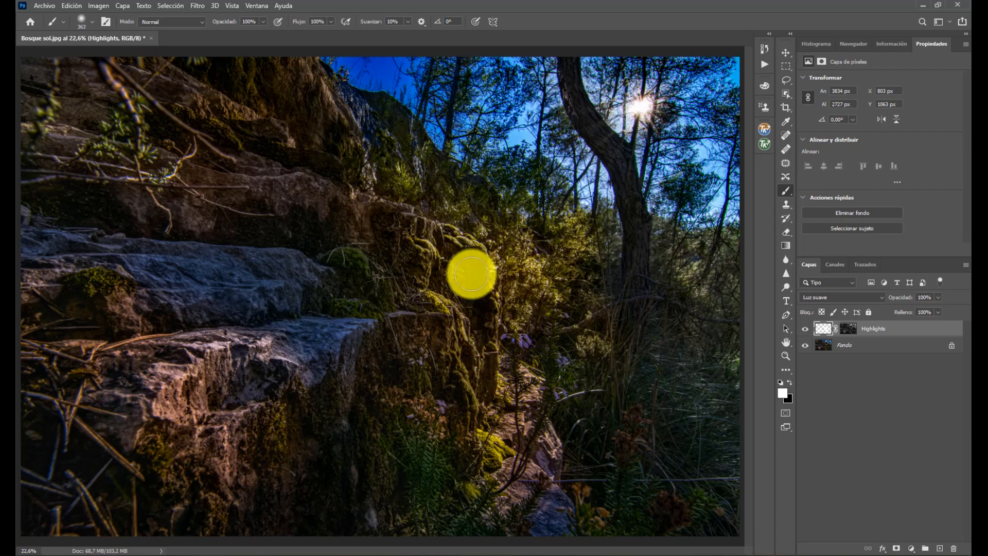
left_click(422, 248)
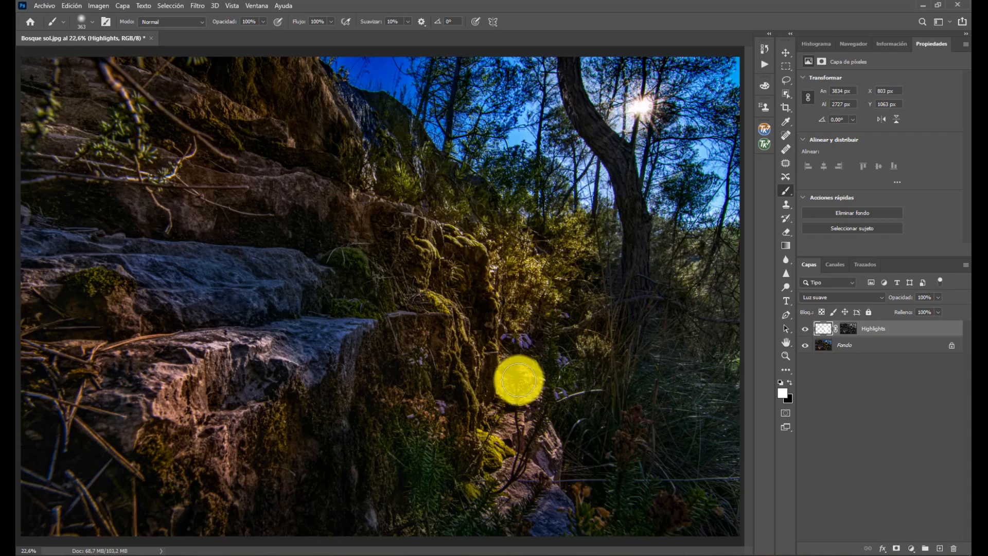
left_click(503, 452)
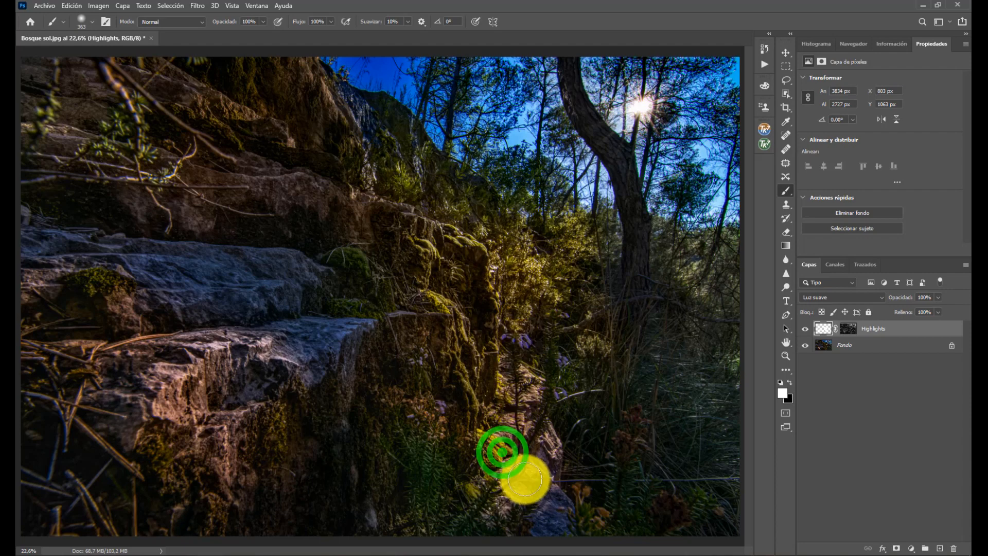
left_click(521, 491)
mouse_move(530, 463)
left_mouse_down()
mouse_move(530, 513)
mouse_move(474, 520)
mouse_move(531, 518)
mouse_move(499, 506)
left_mouse_up()
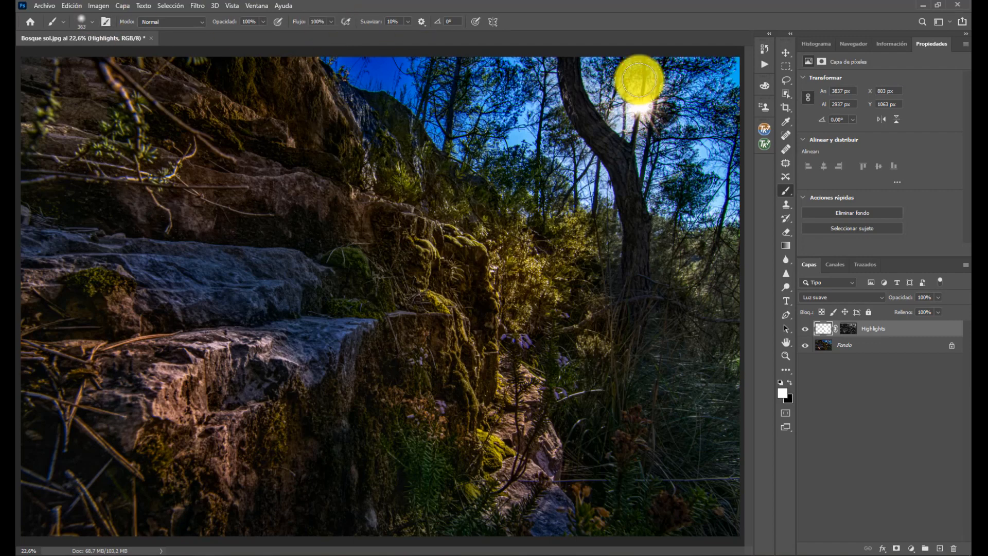
Create a blank white 16 × 12 cm RGB document at 300 pixels per inch and fit it to the window
left_click(41, 6)
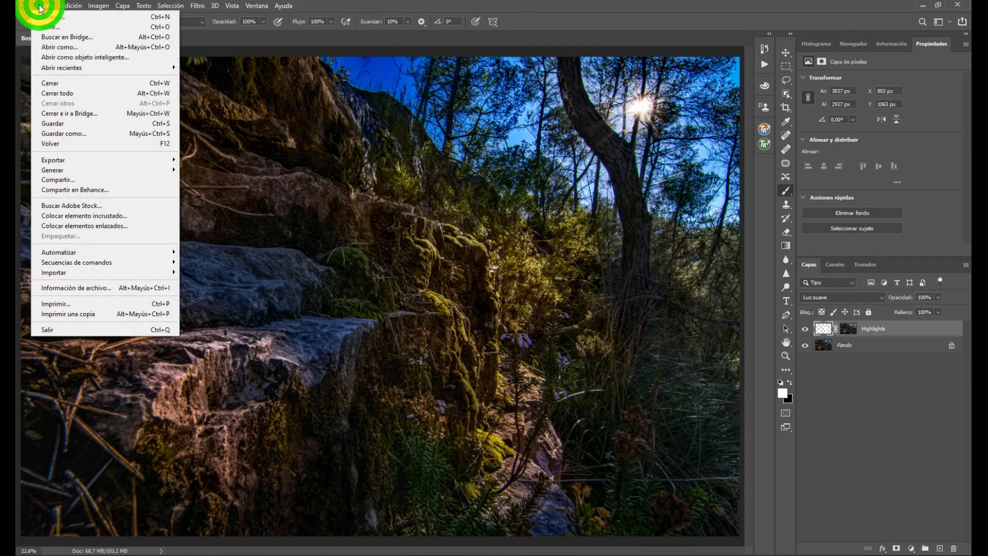
left_click(46, 16)
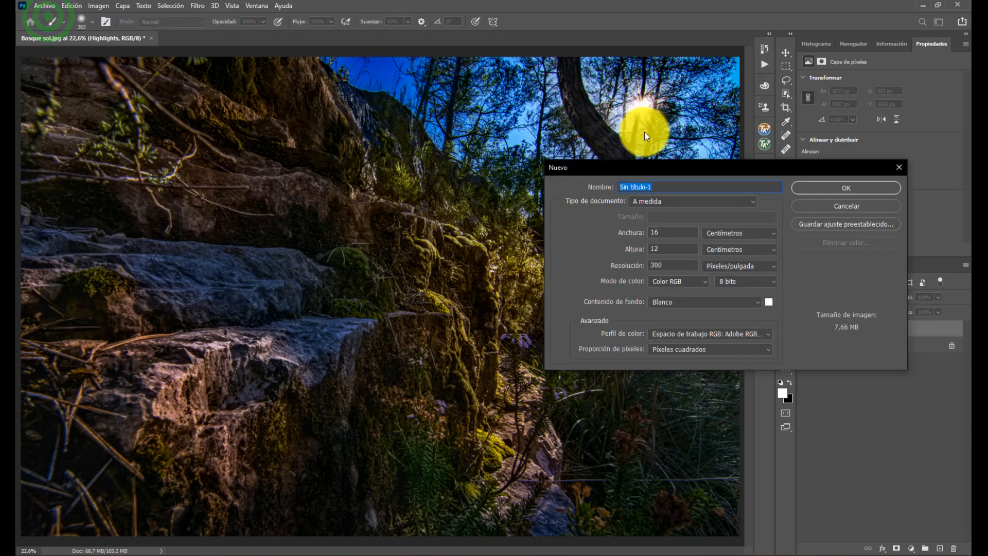
left_click(826, 188)
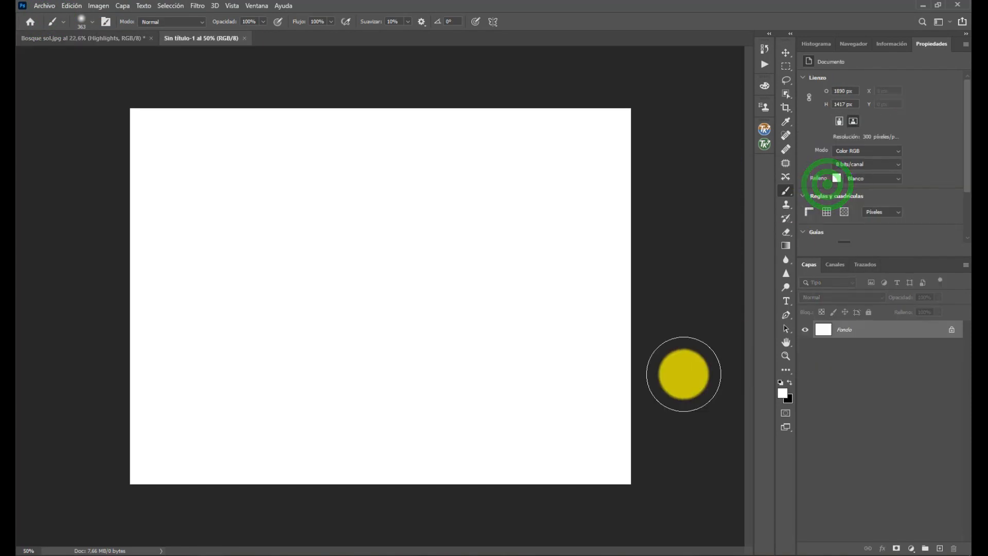
left_click(764, 128)
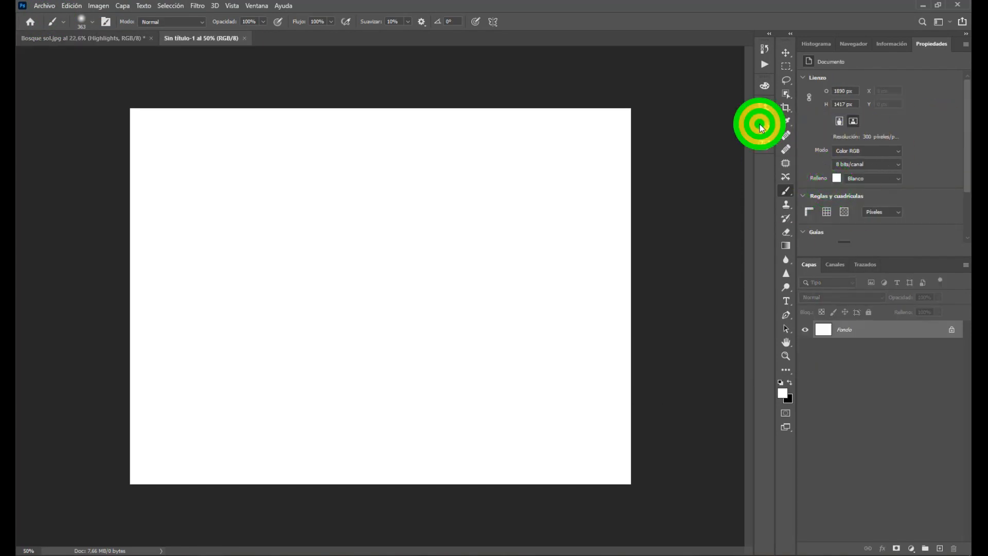
left_click(703, 146)
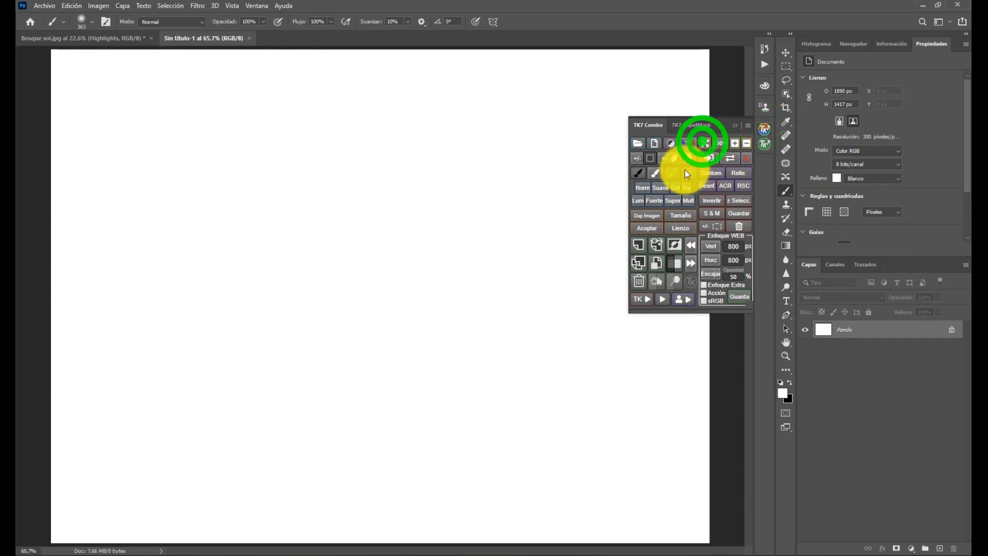
left_click(734, 125)
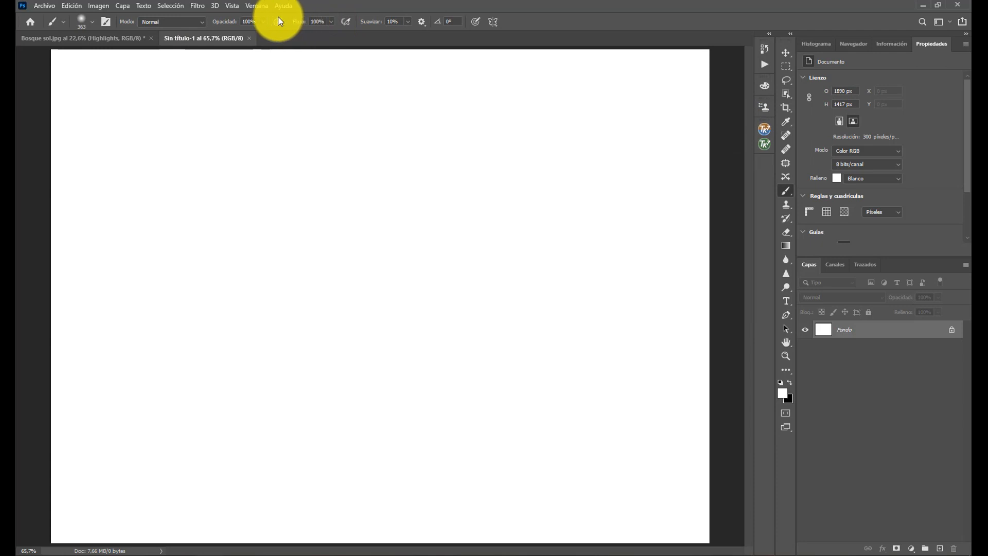
Set the brush opacity to 10%, reduce its size to 232 px, and try a white stroke across the upper canvas
left_click(264, 20)
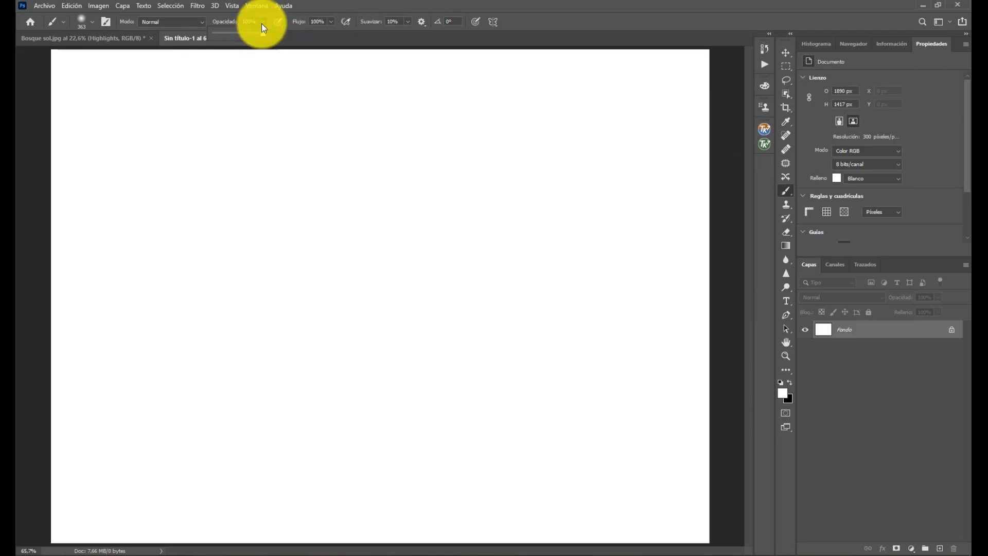
left_click(262, 20)
type("1")
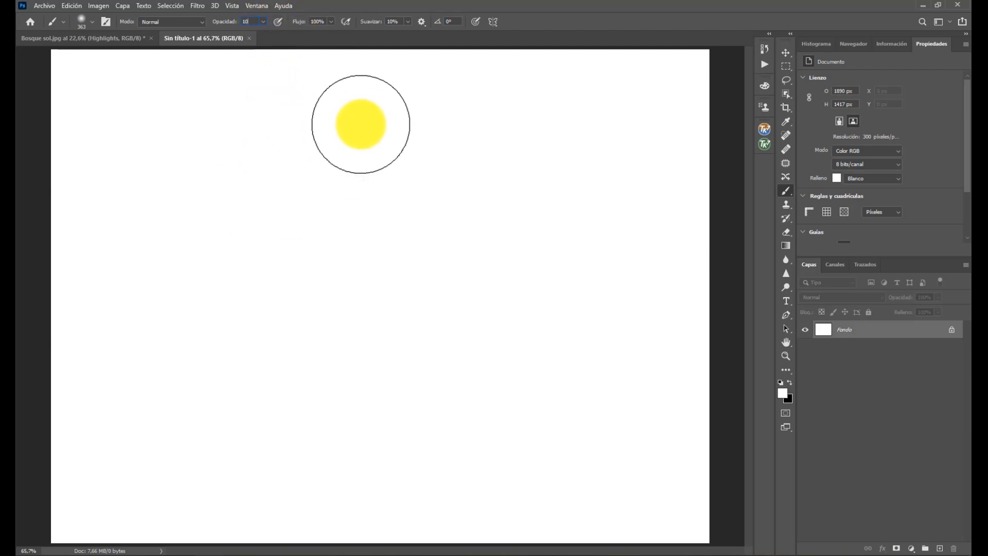
left_click_drag(361, 125, 337, 125)
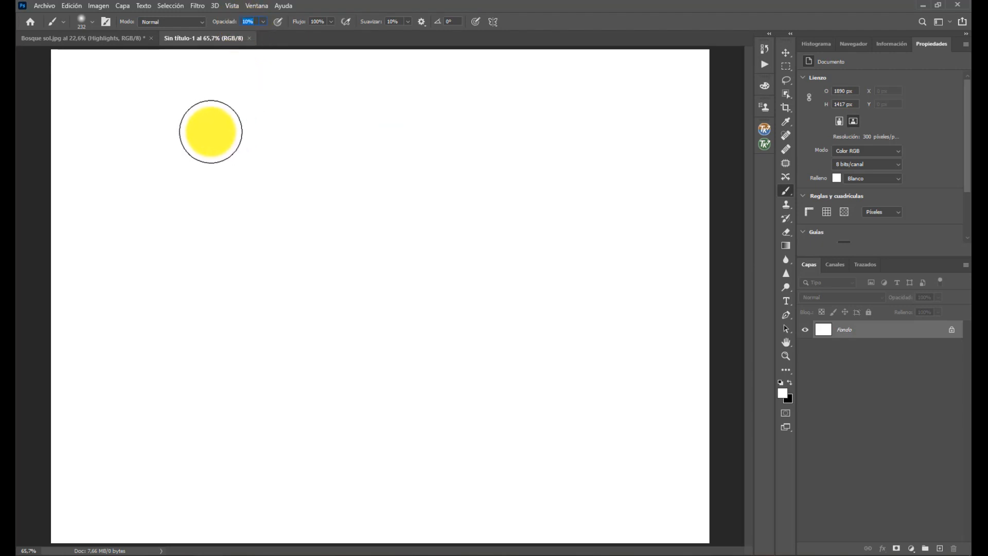
left_click(210, 131)
mouse_move(210, 132)
left_mouse_down()
mouse_move(480, 134)
mouse_move(522, 148)
left_mouse_up()
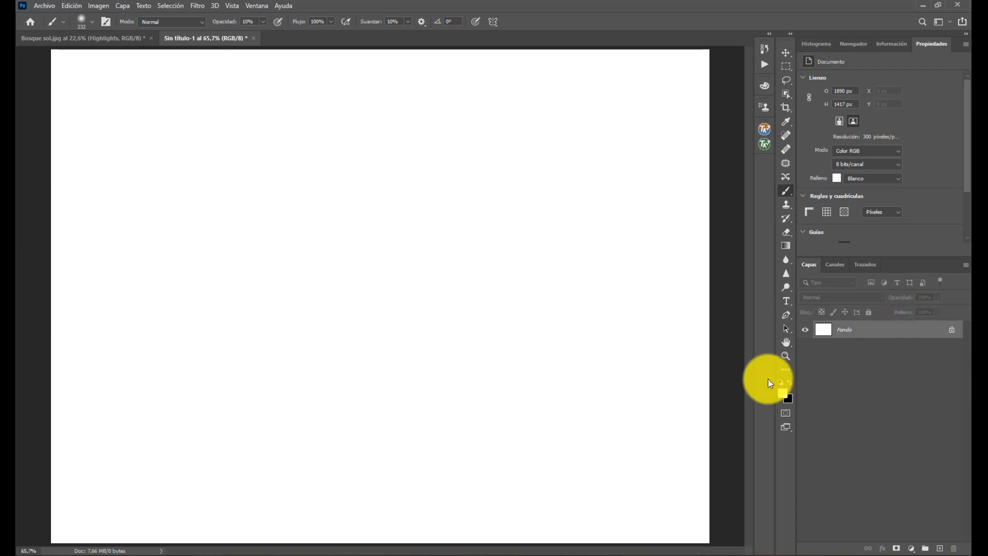
Swap the foreground colour to black and paint overlapping 10% opacity strokes across the upper part of the blank document
left_click(789, 382)
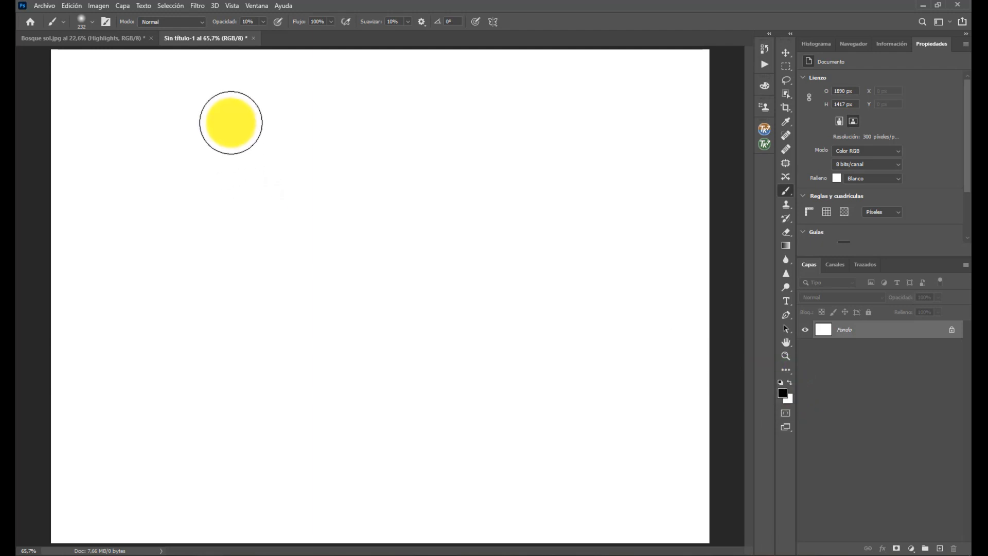
left_click(207, 121)
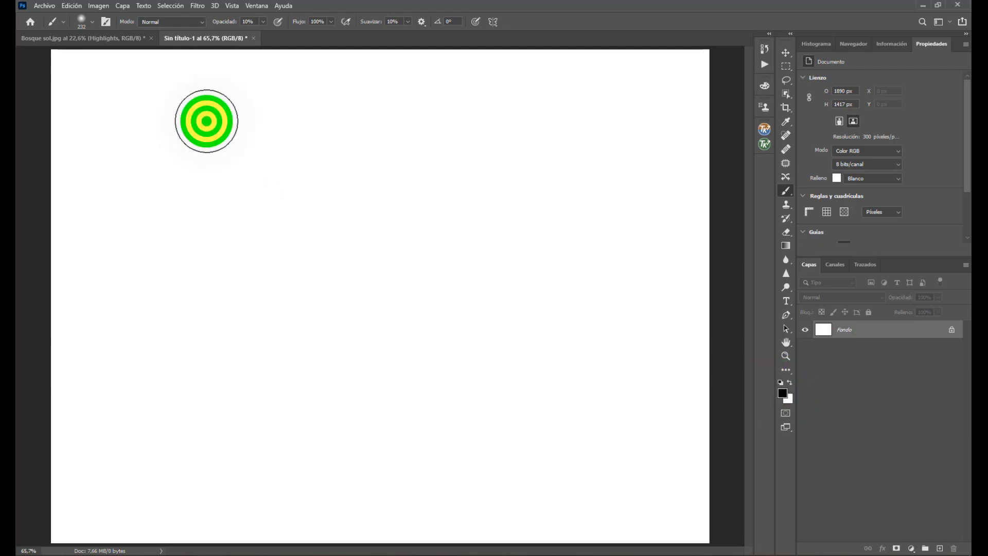
left_click(206, 121)
left_click_drag(206, 121, 490, 125)
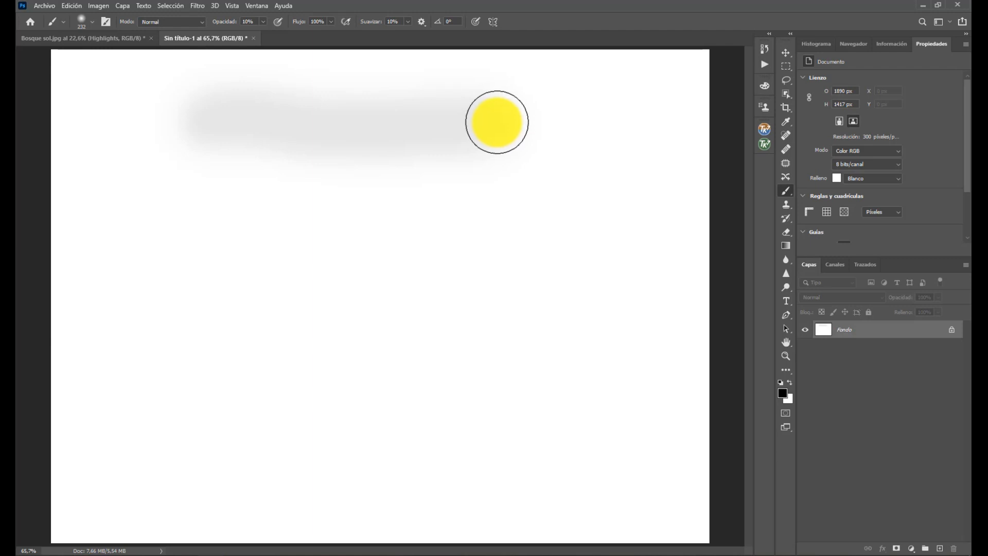
left_click(215, 118)
mouse_move(215, 118)
left_mouse_down()
mouse_move(487, 117)
mouse_move(221, 119)
mouse_move(481, 121)
mouse_move(148, 108)
mouse_move(586, 123)
mouse_move(35, 112)
mouse_move(685, 121)
mouse_move(23, 119)
mouse_move(668, 112)
mouse_move(18, 115)
mouse_move(331, 132)
mouse_move(433, 126)
mouse_move(405, 116)
left_mouse_up()
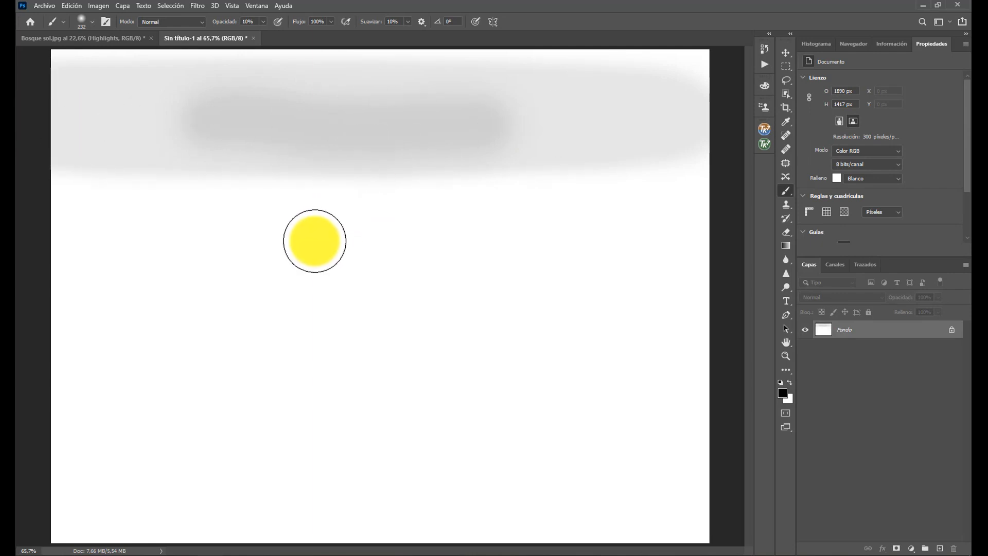
Repeat 10% opacity black strokes over the same upper band to build up a dark gray tone
mouse_move(198, 110)
left_mouse_down()
mouse_move(616, 122)
mouse_move(355, 122)
mouse_move(214, 115)
mouse_move(570, 120)
mouse_move(205, 109)
mouse_move(566, 115)
mouse_move(218, 108)
mouse_move(553, 111)
left_mouse_up()
mouse_move(213, 100)
left_mouse_down()
mouse_move(324, 111)
mouse_move(518, 106)
left_mouse_up()
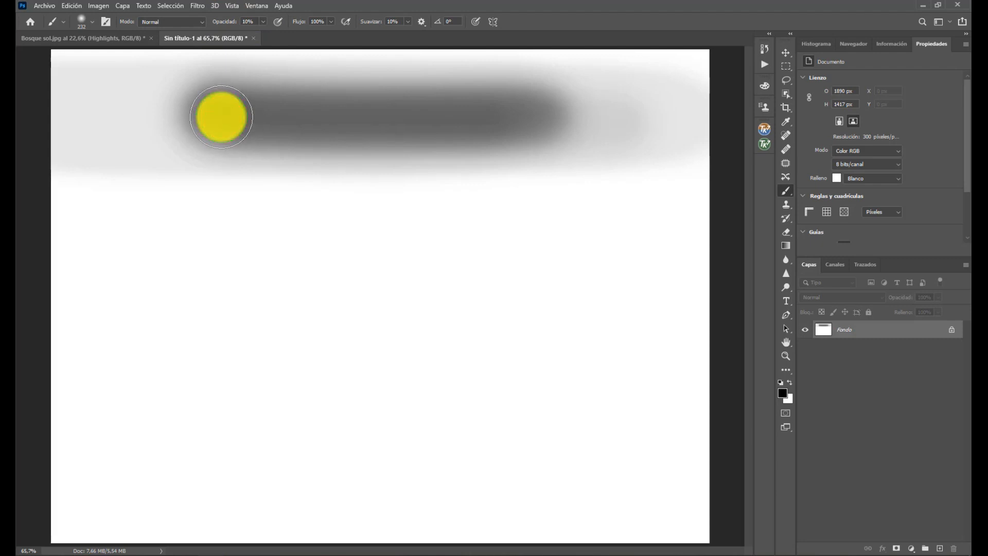
left_click_drag(222, 117, 582, 115)
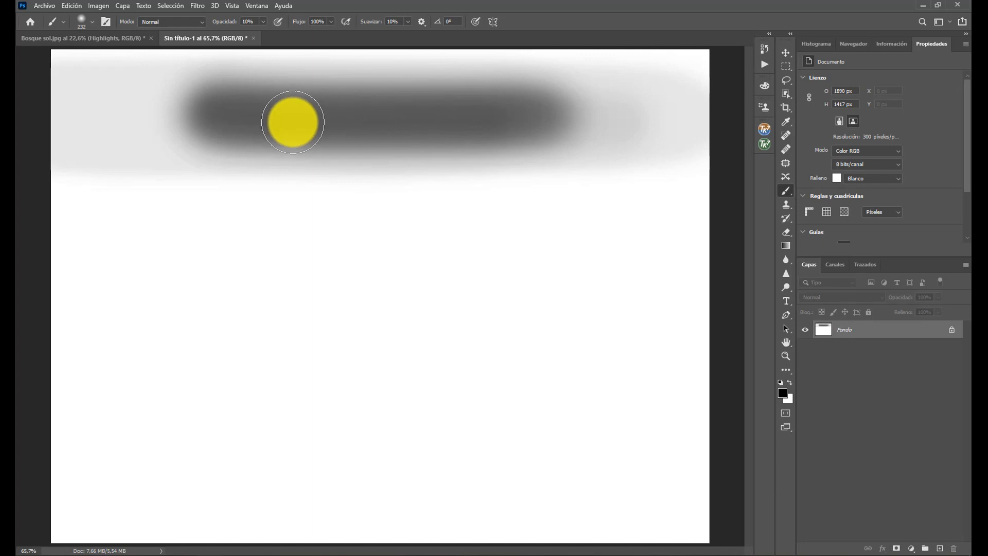
left_click(210, 113)
left_click_drag(210, 113, 546, 112)
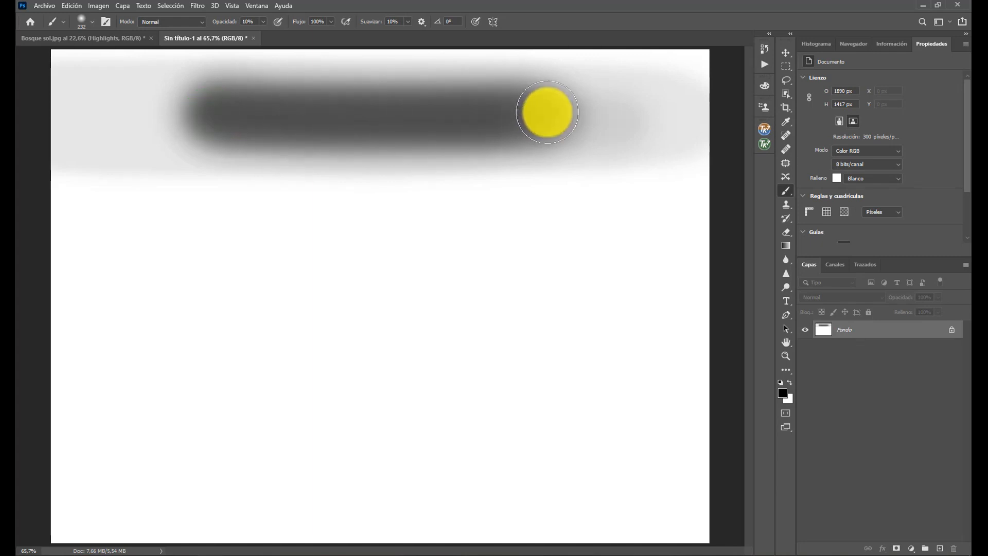
left_click_drag(214, 116, 544, 117)
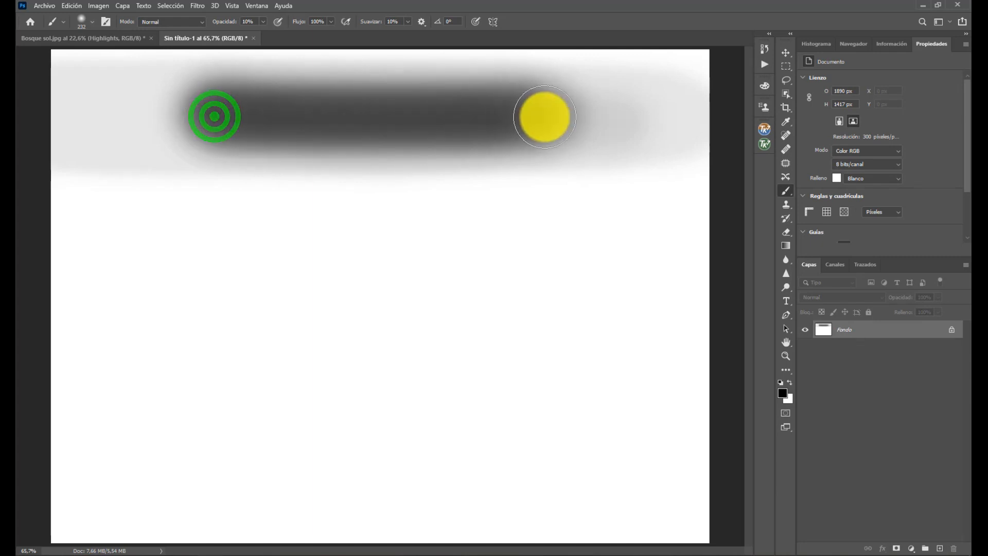
Set the brush opacity to 100%, try 1% and then a medium flow, and paint a wide black band below the gray one
left_click(263, 23)
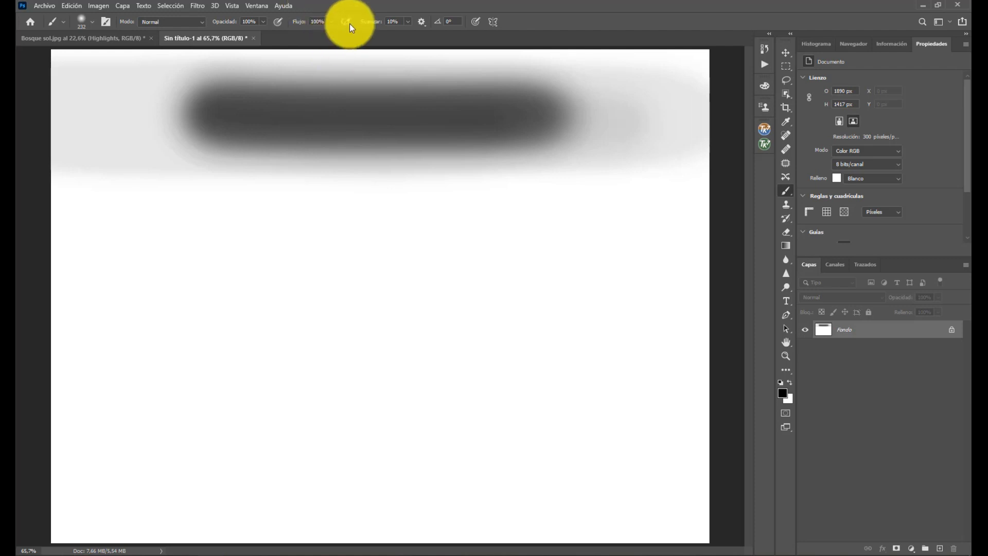
left_click(332, 24)
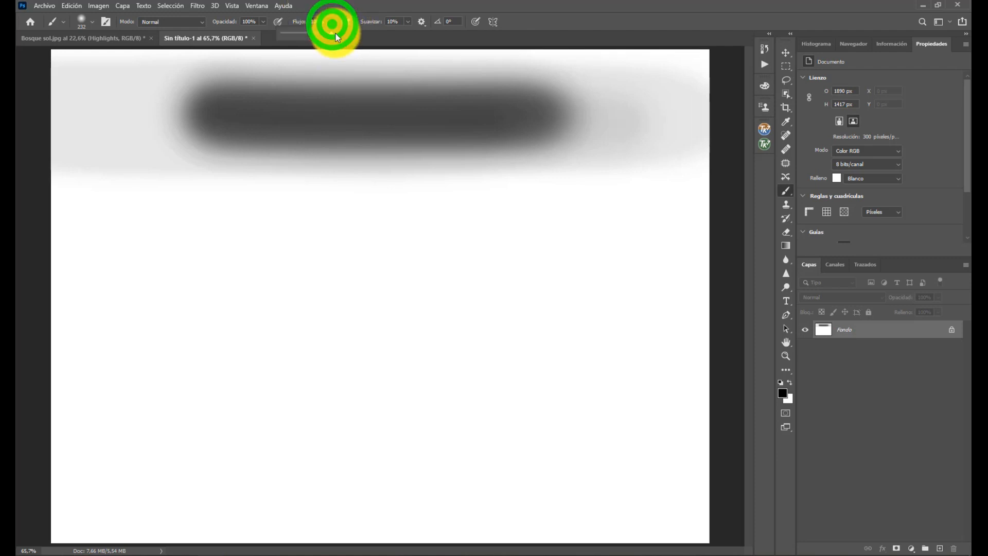
left_click_drag(333, 33, 215, 34)
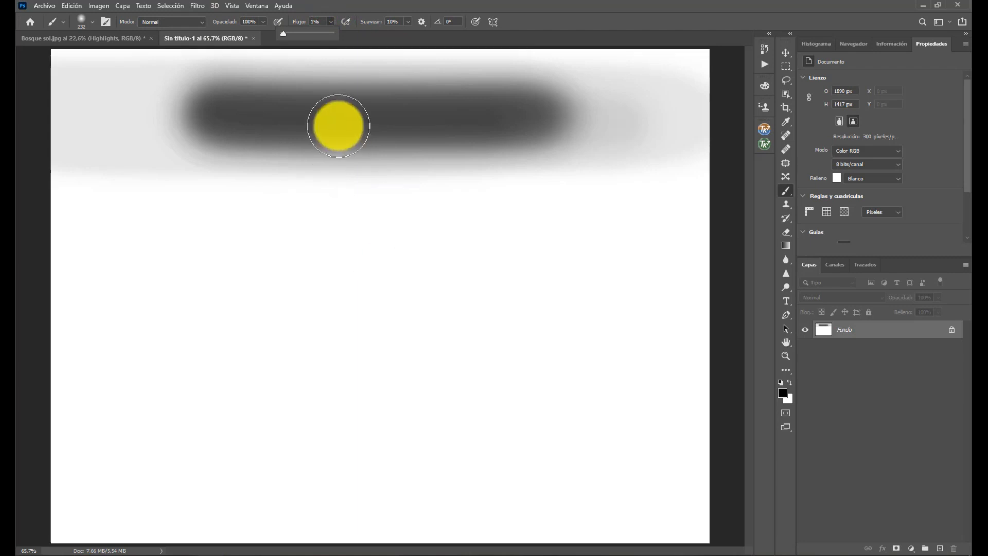
left_click_drag(280, 33, 313, 34)
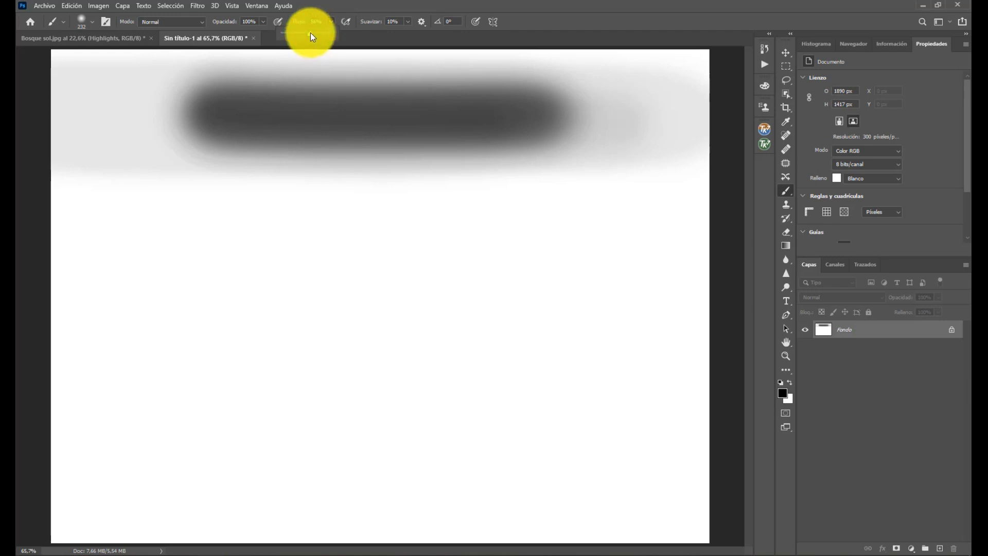
left_click(315, 21)
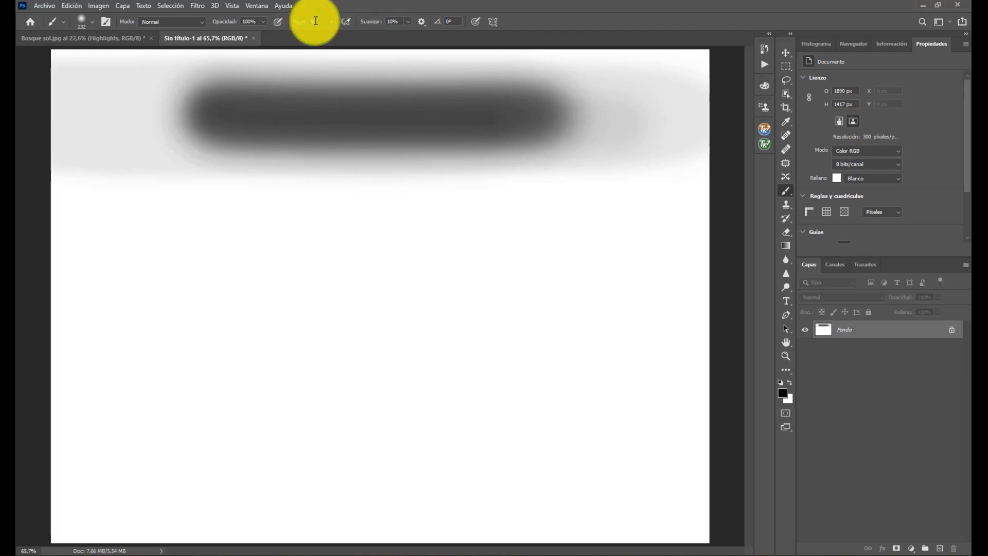
left_click_drag(212, 209, 580, 214)
mouse_move(231, 215)
left_mouse_down()
mouse_move(571, 220)
mouse_move(230, 214)
left_mouse_up()
mouse_move(229, 214)
left_mouse_down()
mouse_move(677, 209)
mouse_move(104, 207)
mouse_move(684, 234)
mouse_move(209, 229)
mouse_move(124, 219)
left_mouse_up()
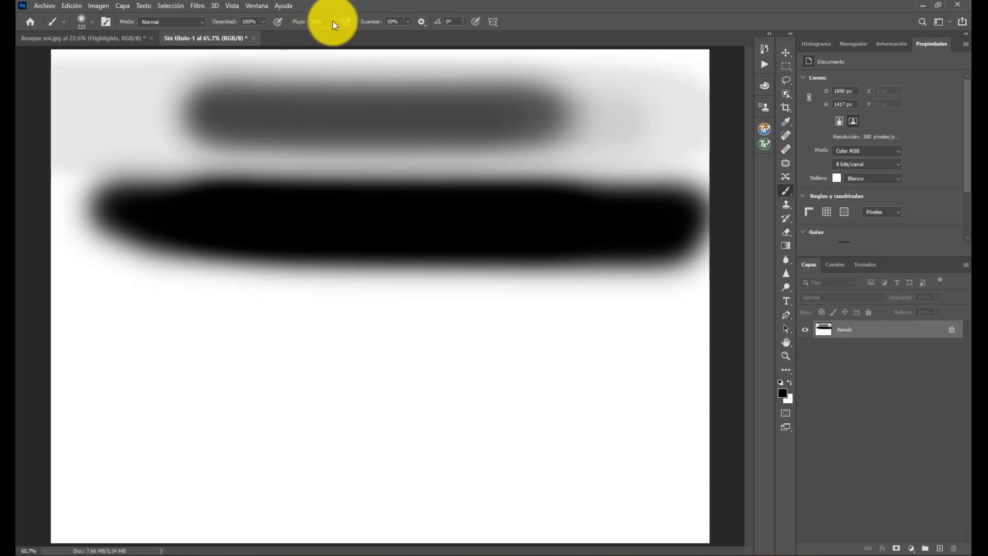
Set the brush flow to 1% and build up soft gray strokes gradually below the solid black band
left_click_drag(334, 24, 298, 34)
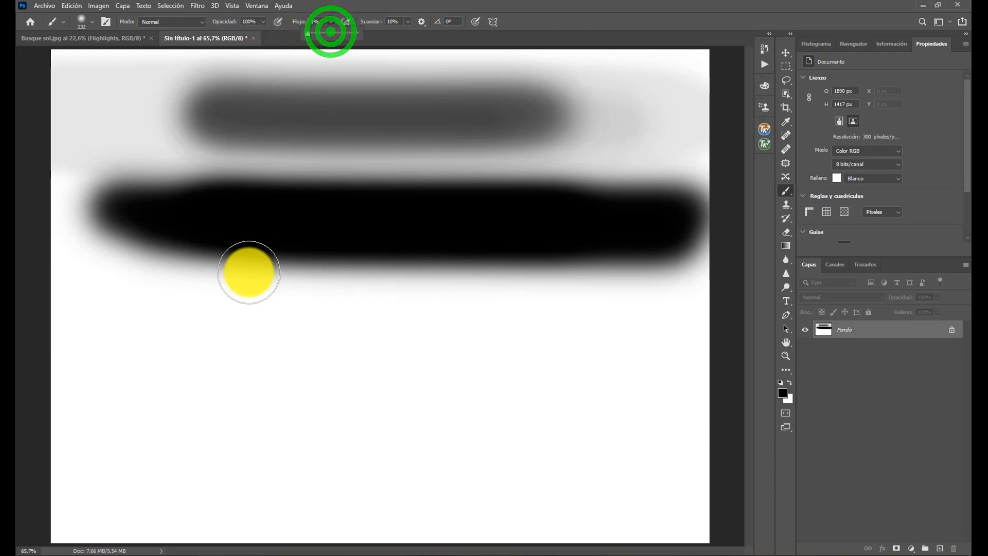
mouse_move(234, 332)
left_mouse_down()
mouse_move(493, 335)
mouse_move(170, 329)
mouse_move(536, 329)
mouse_move(122, 329)
mouse_move(530, 336)
mouse_move(192, 321)
mouse_move(493, 330)
mouse_move(191, 331)
mouse_move(516, 331)
mouse_move(148, 332)
mouse_move(492, 337)
mouse_move(149, 327)
mouse_move(537, 325)
mouse_move(250, 312)
mouse_move(189, 319)
mouse_move(482, 339)
mouse_move(258, 330)
mouse_move(537, 334)
mouse_move(228, 326)
mouse_move(613, 327)
mouse_move(529, 340)
mouse_move(272, 346)
mouse_move(478, 370)
mouse_move(408, 408)
mouse_move(307, 355)
mouse_move(370, 441)
mouse_move(396, 432)
mouse_move(339, 408)
mouse_move(401, 399)
mouse_move(322, 375)
mouse_move(379, 390)
mouse_move(297, 161)
left_mouse_up()
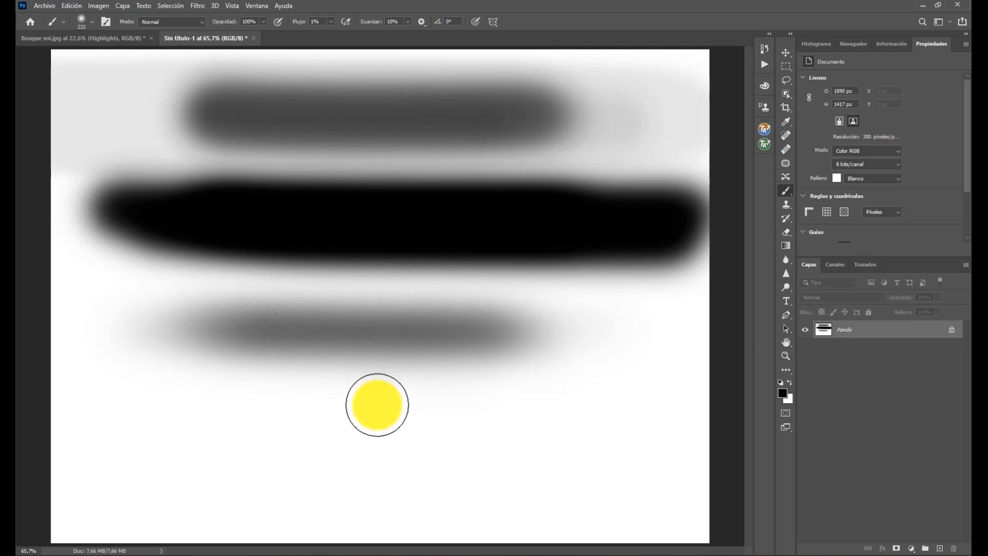
left_click(236, 327)
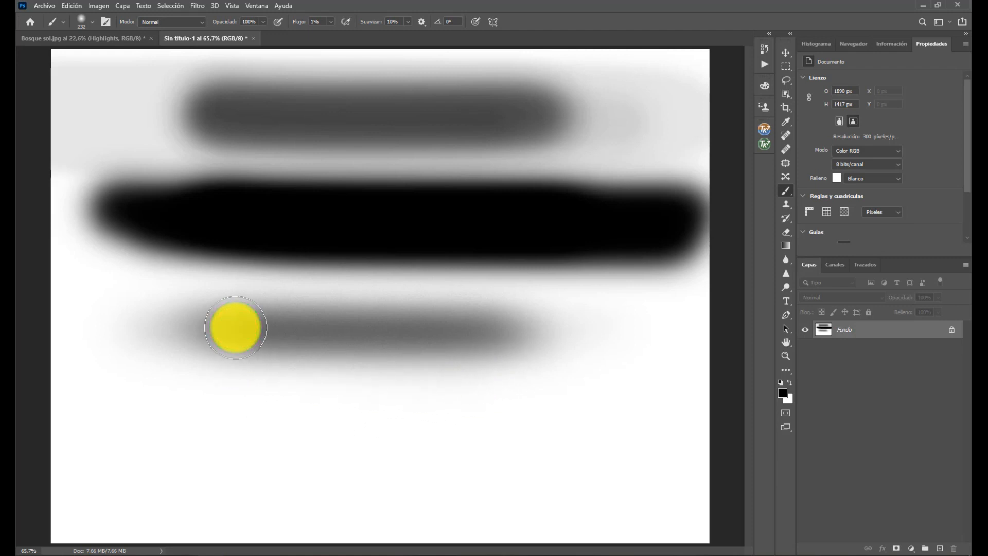
mouse_move(235, 327)
left_mouse_down()
mouse_move(589, 340)
mouse_move(88, 331)
mouse_move(470, 329)
mouse_move(271, 333)
mouse_move(562, 345)
mouse_move(269, 332)
mouse_move(493, 333)
mouse_move(272, 332)
mouse_move(507, 338)
mouse_move(258, 335)
left_mouse_up()
mouse_move(258, 335)
left_mouse_down()
mouse_move(503, 337)
mouse_move(303, 288)
mouse_move(236, 293)
mouse_move(384, 293)
mouse_move(410, 306)
mouse_move(494, 286)
mouse_move(180, 289)
mouse_move(190, 375)
mouse_move(474, 385)
mouse_move(141, 384)
mouse_move(456, 390)
mouse_move(200, 369)
mouse_move(236, 369)
mouse_move(148, 333)
mouse_move(298, 391)
mouse_move(525, 385)
mouse_move(540, 396)
mouse_move(223, 417)
mouse_move(429, 385)
mouse_move(181, 342)
mouse_move(199, 359)
mouse_move(456, 423)
mouse_move(429, 418)
mouse_move(461, 410)
mouse_move(172, 405)
mouse_move(588, 434)
mouse_move(417, 421)
mouse_move(317, 434)
mouse_move(489, 465)
mouse_move(655, 423)
mouse_move(334, 237)
mouse_move(432, 318)
mouse_move(400, 313)
mouse_move(253, 38)
left_mouse_up()
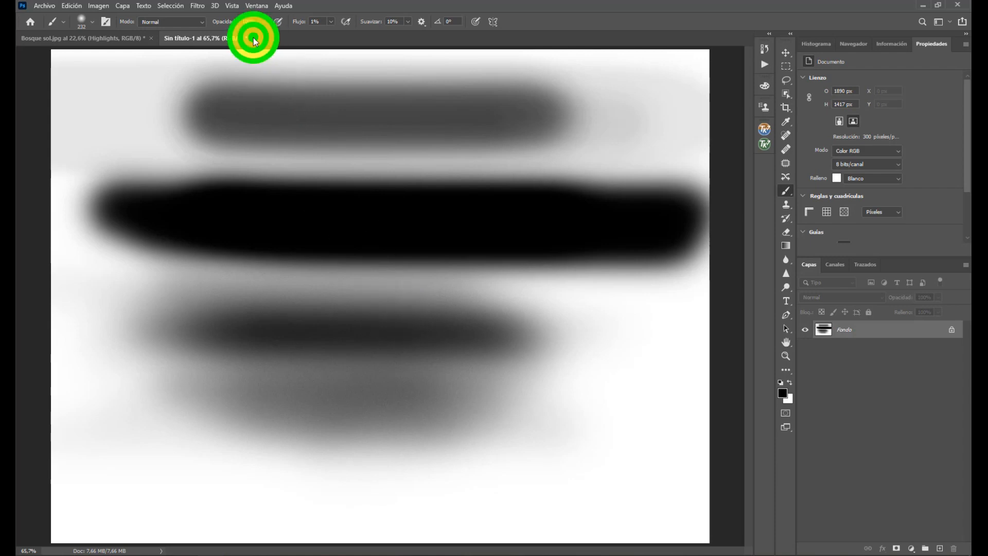
Close the test document without saving and set the brush flow to 100% for the forest photo
left_click(253, 38)
left_click(507, 215)
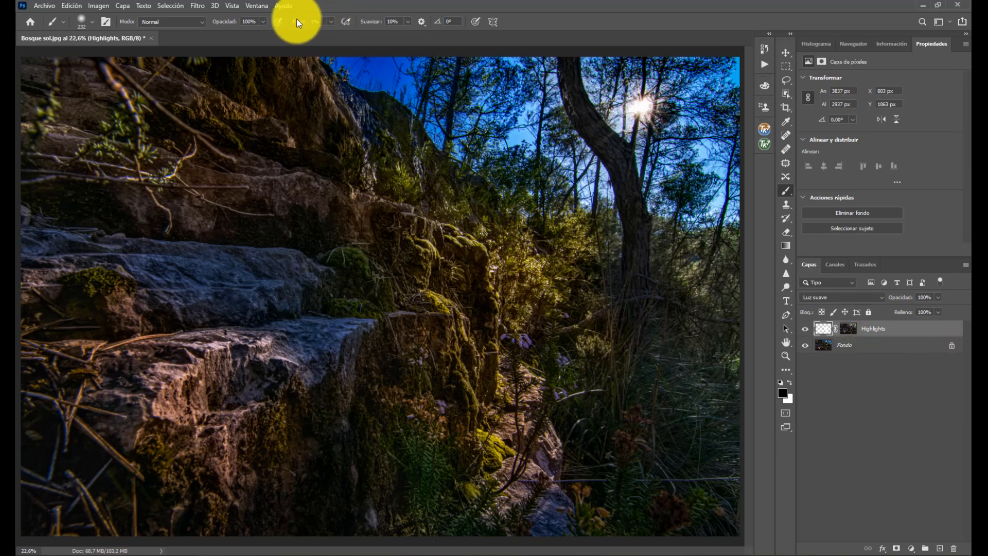
left_click_drag(296, 22, 620, 34)
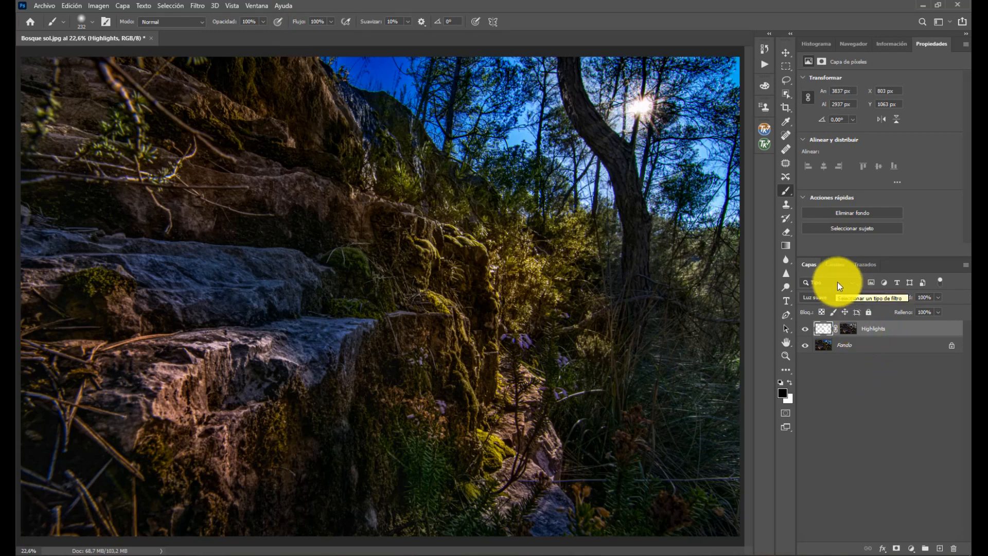
Run the BURN SOMBRAS action to create the masked Shadows layer and move its Levels dialog clear of the mask preview
left_click(764, 64)
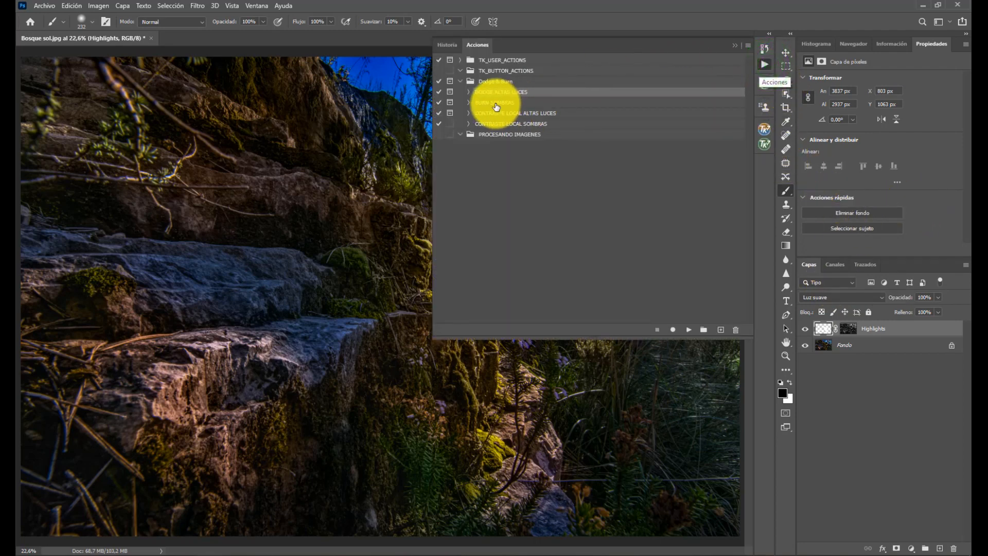
left_click(495, 103)
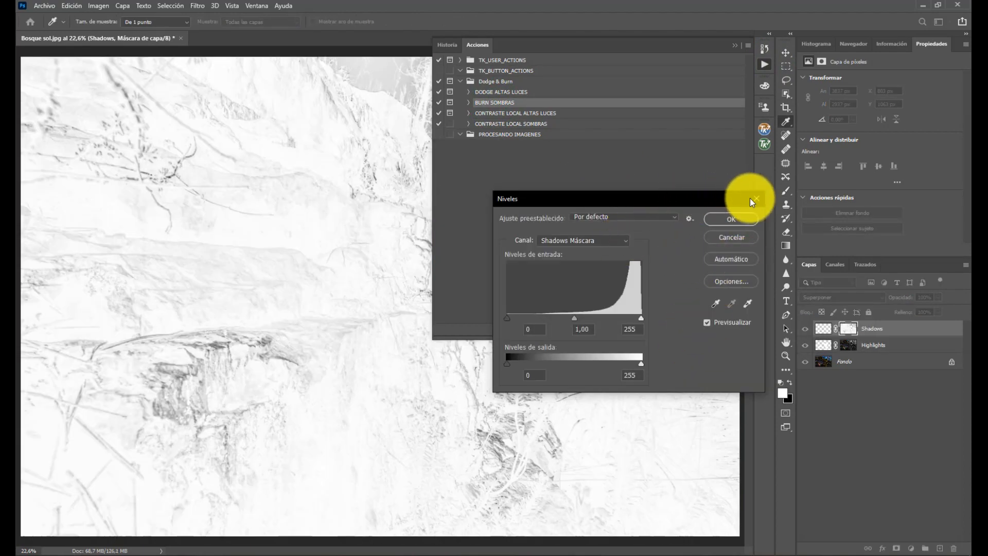
left_click(733, 45)
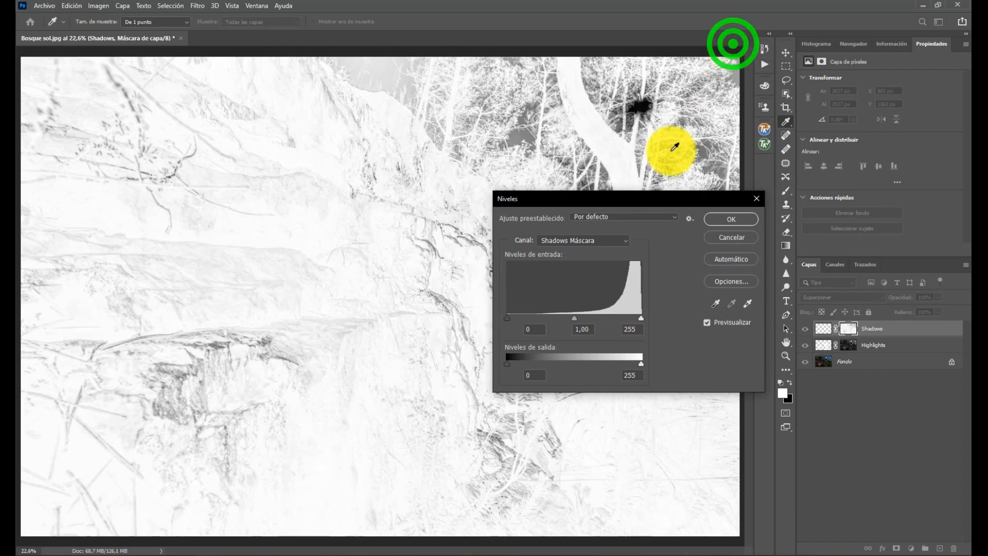
left_click_drag(572, 202, 571, 205)
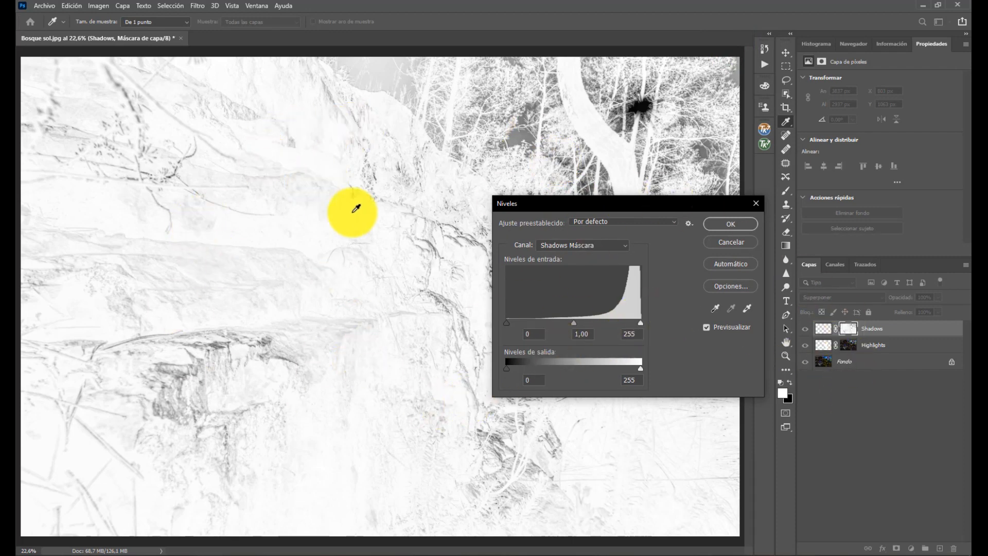
Darken the Shadows mask in Levels with black input 0 and midtones 0,09, and return to the color image with the Brush tool
left_click_drag(575, 323, 614, 327)
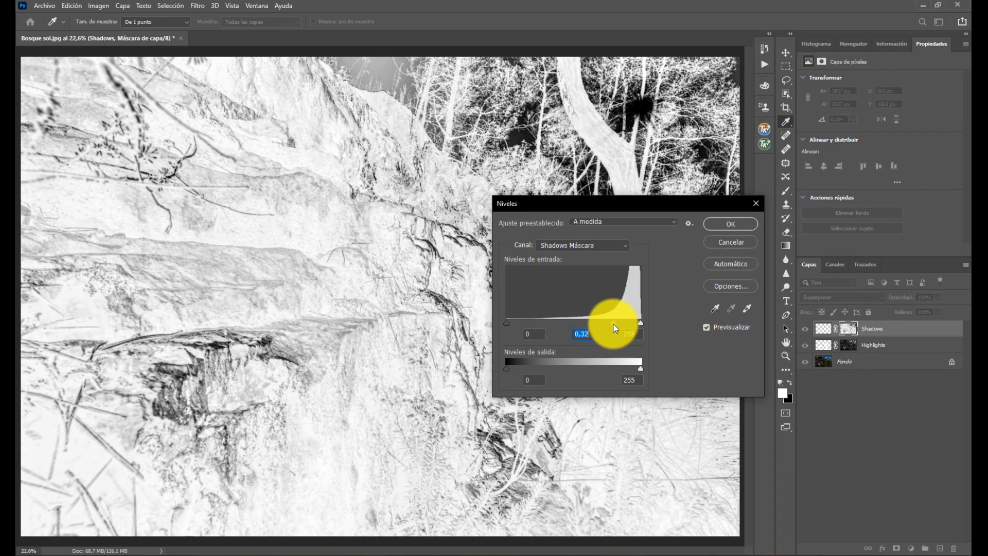
left_click_drag(618, 325, 624, 322)
left_click_drag(506, 323, 527, 323)
mouse_move(627, 323)
left_mouse_down()
mouse_move(642, 328)
mouse_move(631, 324)
left_mouse_up()
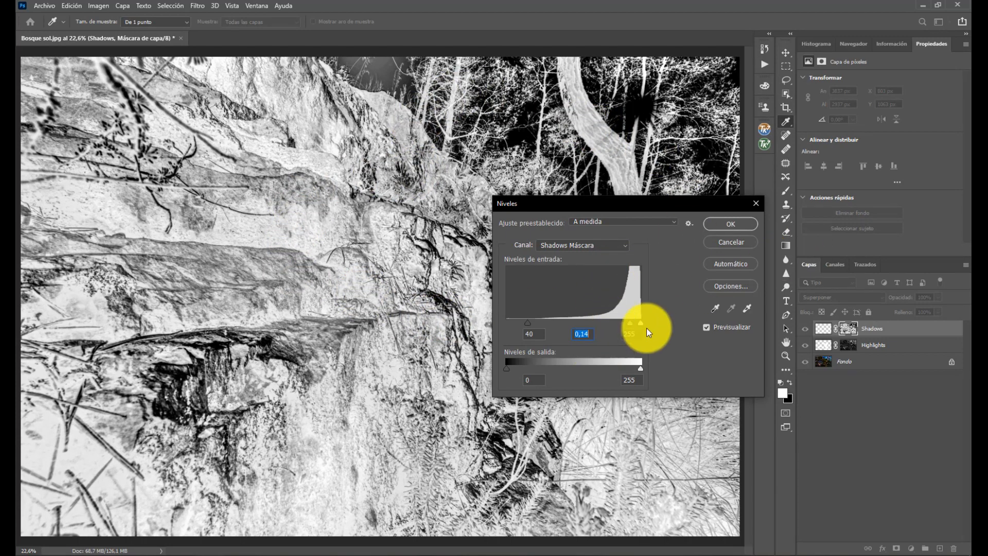
left_click_drag(631, 321, 634, 321)
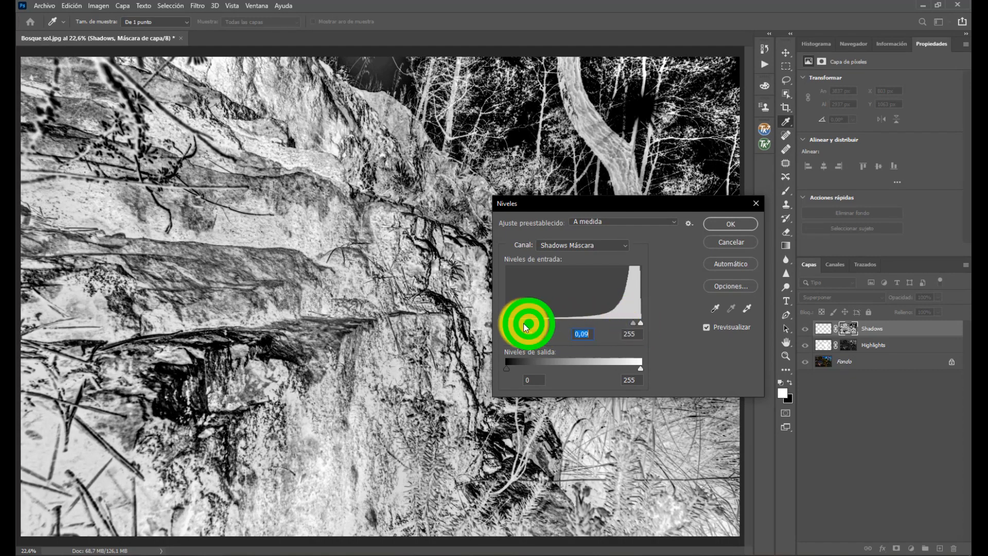
left_click(505, 324)
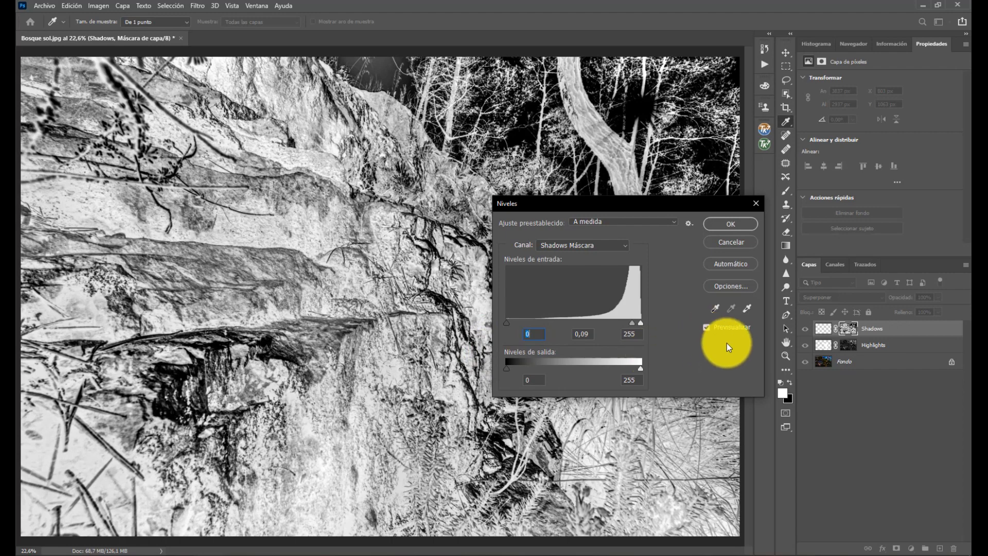
left_click(732, 225)
key("b")
key("ctrl+2")
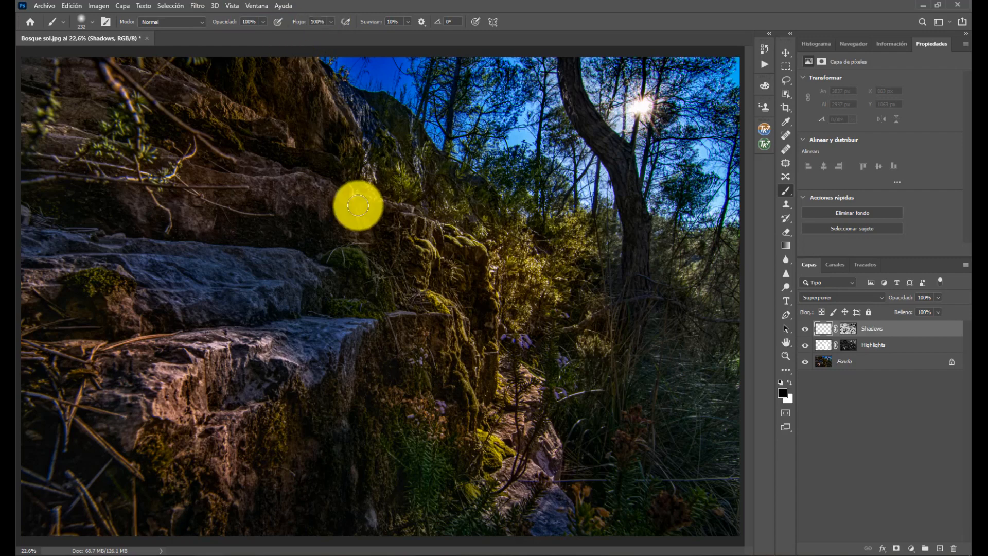
Try a black brush stroke at 100% flow over the upper rock face on the Shadows layer
mouse_move(324, 196)
left_mouse_down()
mouse_move(285, 196)
mouse_move(309, 188)
mouse_move(273, 179)
mouse_move(327, 185)
mouse_move(251, 190)
mouse_move(329, 201)
mouse_move(355, 367)
mouse_move(272, 226)
left_mouse_up()
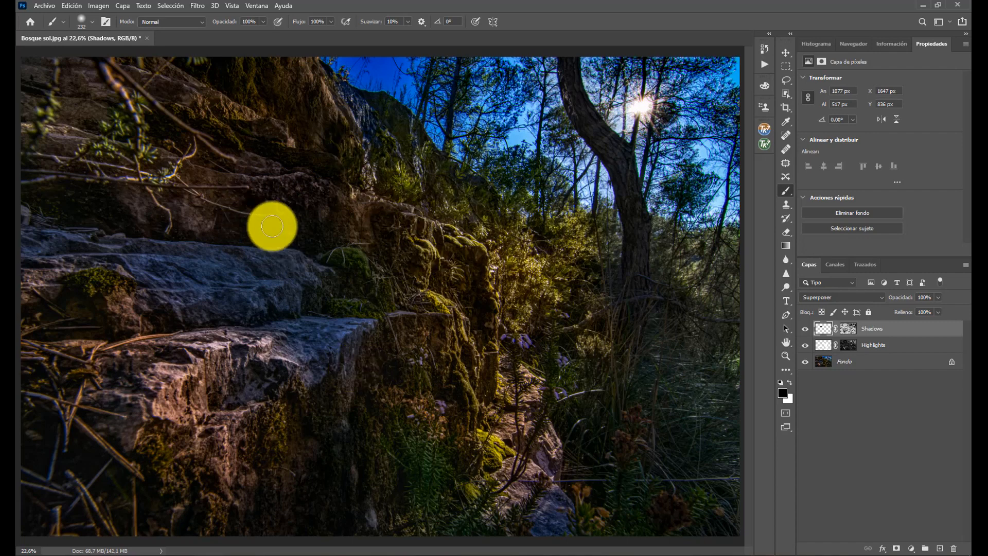
left_click(764, 129)
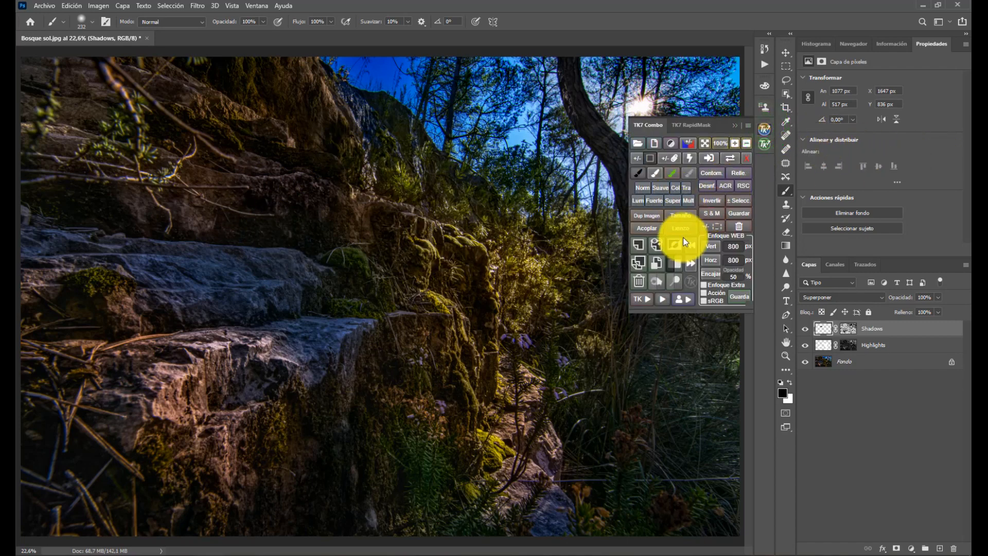
left_click(732, 124)
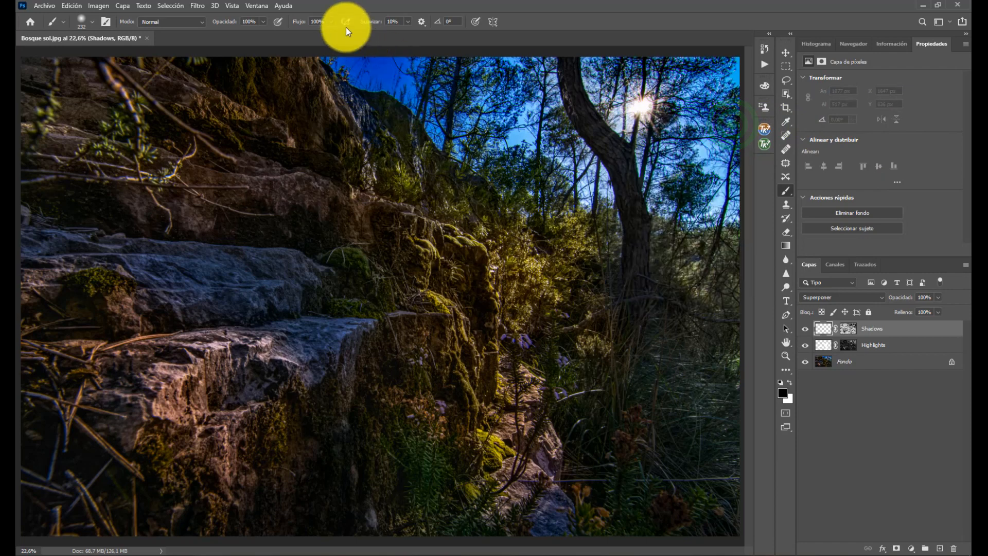
Set the brush flow to 1% and burn the rock wall and ledges with repeated black strokes on the Shadows layer
left_click_drag(332, 32, 251, 48)
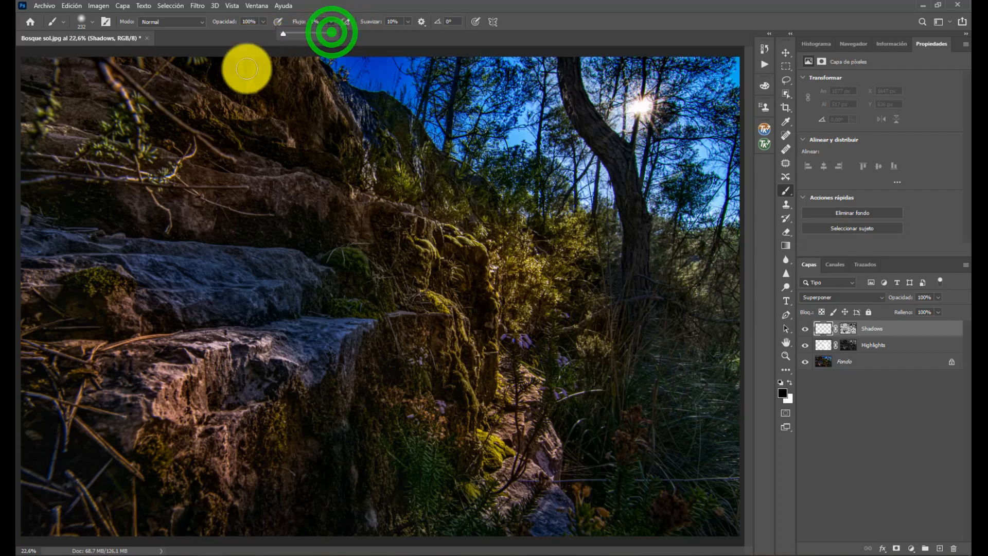
left_click_drag(311, 187, 223, 191)
mouse_move(312, 187)
left_mouse_down()
mouse_move(243, 192)
mouse_move(332, 186)
mouse_move(164, 187)
mouse_move(196, 230)
mouse_move(171, 182)
mouse_move(200, 231)
mouse_move(146, 188)
mouse_move(180, 226)
mouse_move(144, 183)
mouse_move(137, 223)
mouse_move(129, 175)
mouse_move(138, 211)
mouse_move(185, 199)
mouse_move(208, 225)
mouse_move(237, 234)
left_mouse_up()
mouse_move(287, 268)
left_mouse_down()
mouse_move(92, 246)
mouse_move(291, 260)
mouse_move(91, 248)
mouse_move(328, 274)
mouse_move(127, 255)
mouse_move(290, 260)
mouse_move(125, 249)
mouse_move(244, 281)
mouse_move(288, 274)
mouse_move(150, 259)
mouse_move(301, 269)
mouse_move(288, 284)
mouse_move(192, 294)
mouse_move(283, 280)
mouse_move(284, 292)
mouse_move(172, 301)
mouse_move(293, 295)
mouse_move(228, 311)
mouse_move(205, 307)
mouse_move(297, 293)
mouse_move(185, 294)
mouse_move(299, 277)
mouse_move(194, 265)
mouse_move(343, 265)
mouse_move(345, 165)
mouse_move(345, 257)
mouse_move(337, 180)
mouse_move(390, 271)
mouse_move(378, 346)
mouse_move(290, 344)
mouse_move(329, 329)
mouse_move(348, 338)
mouse_move(272, 327)
mouse_move(352, 327)
mouse_move(291, 331)
mouse_move(345, 356)
mouse_move(350, 326)
mouse_move(345, 356)
mouse_move(348, 345)
mouse_move(286, 331)
mouse_move(406, 330)
mouse_move(344, 341)
mouse_move(310, 399)
mouse_move(305, 480)
mouse_move(280, 487)
mouse_move(289, 406)
mouse_move(308, 516)
mouse_move(318, 393)
mouse_move(384, 483)
mouse_move(396, 527)
mouse_move(355, 366)
mouse_move(377, 432)
mouse_move(347, 358)
mouse_move(403, 344)
mouse_move(400, 359)
mouse_move(143, 314)
mouse_move(106, 282)
mouse_move(114, 329)
mouse_move(70, 338)
mouse_move(125, 359)
mouse_move(130, 328)
mouse_move(49, 319)
mouse_move(22, 330)
mouse_move(37, 208)
mouse_move(148, 240)
mouse_move(18, 240)
mouse_move(16, 231)
mouse_move(144, 252)
mouse_move(27, 226)
mouse_move(53, 194)
mouse_move(167, 220)
mouse_move(132, 204)
mouse_move(240, 187)
mouse_move(292, 68)
left_mouse_up()
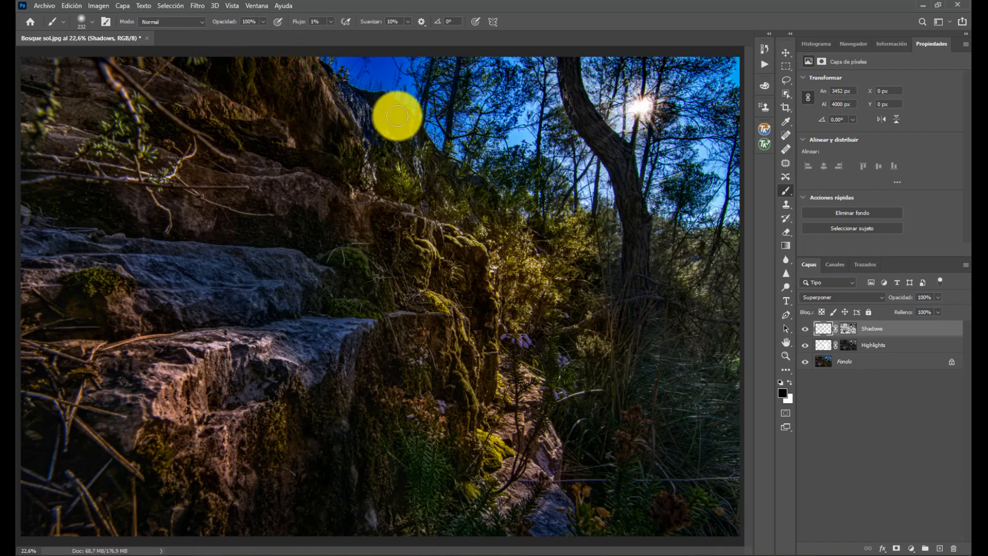
Burn the shadows along the sloping ridge, the mossy rocks, the path and the grass beside it with black 1% flow strokes
left_click(386, 102)
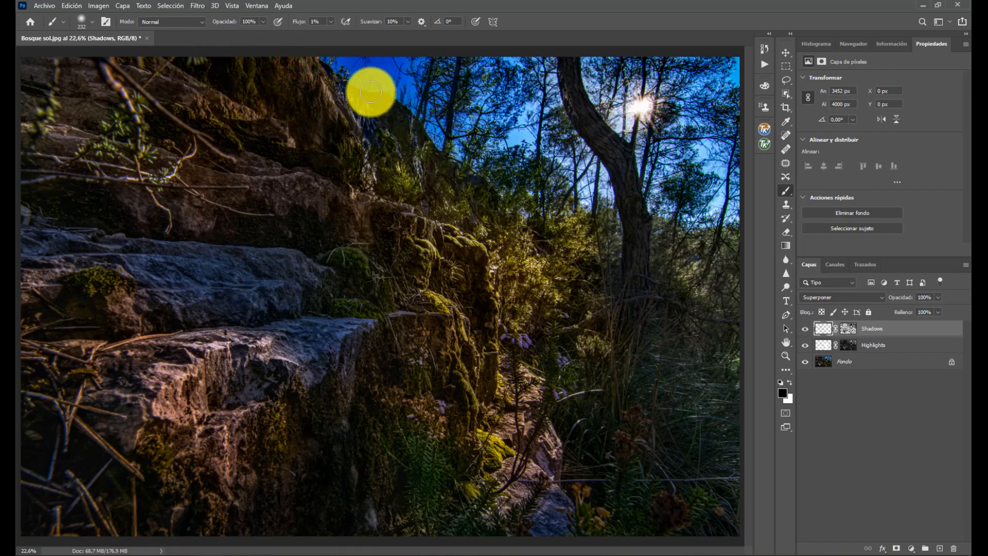
mouse_move(389, 124)
left_mouse_down()
mouse_move(408, 165)
mouse_move(448, 177)
left_mouse_up()
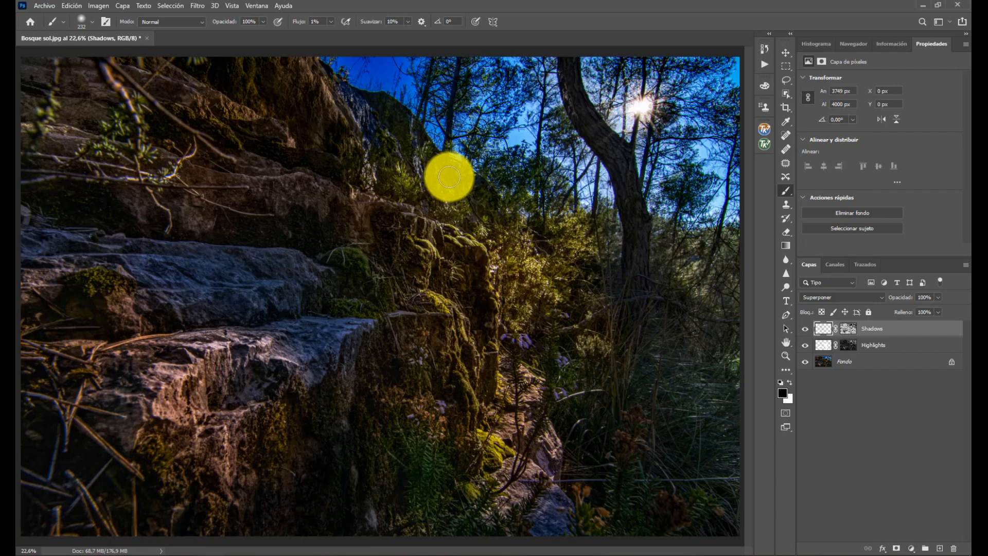
left_click(453, 173)
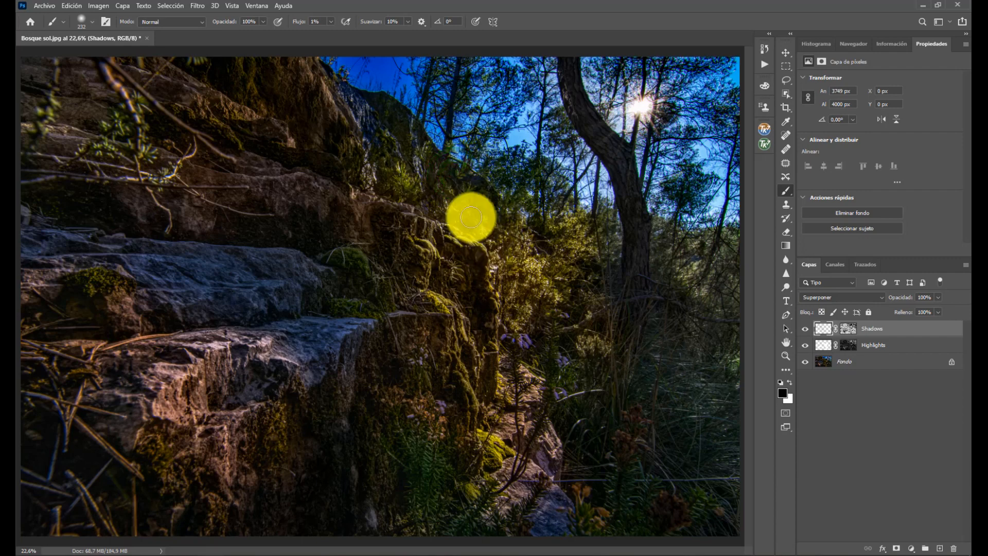
left_click(481, 258)
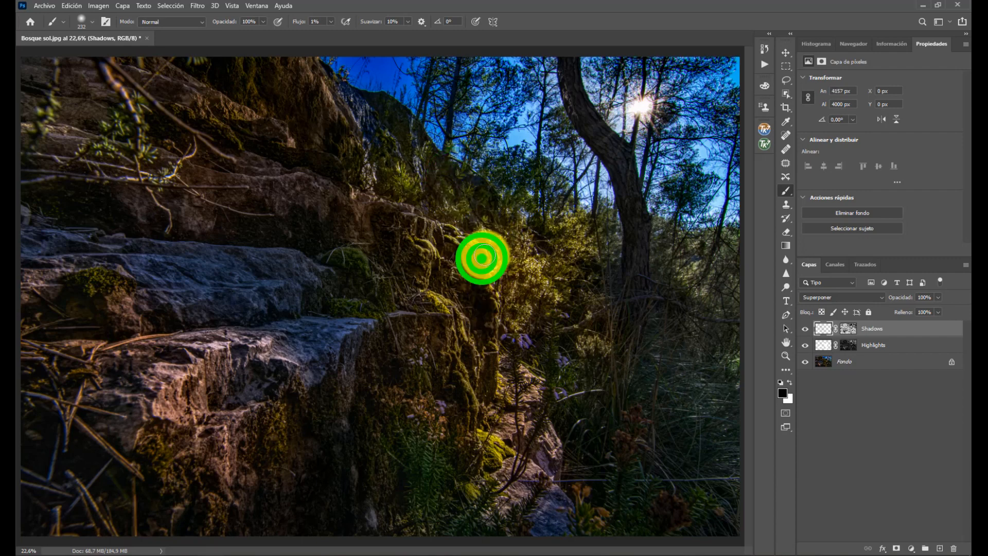
left_click(573, 397)
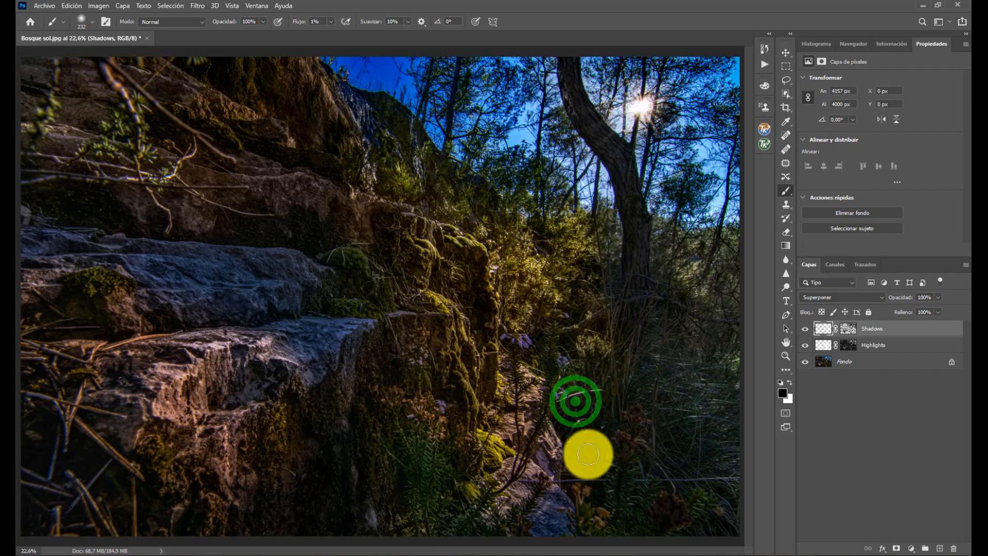
left_click(560, 493)
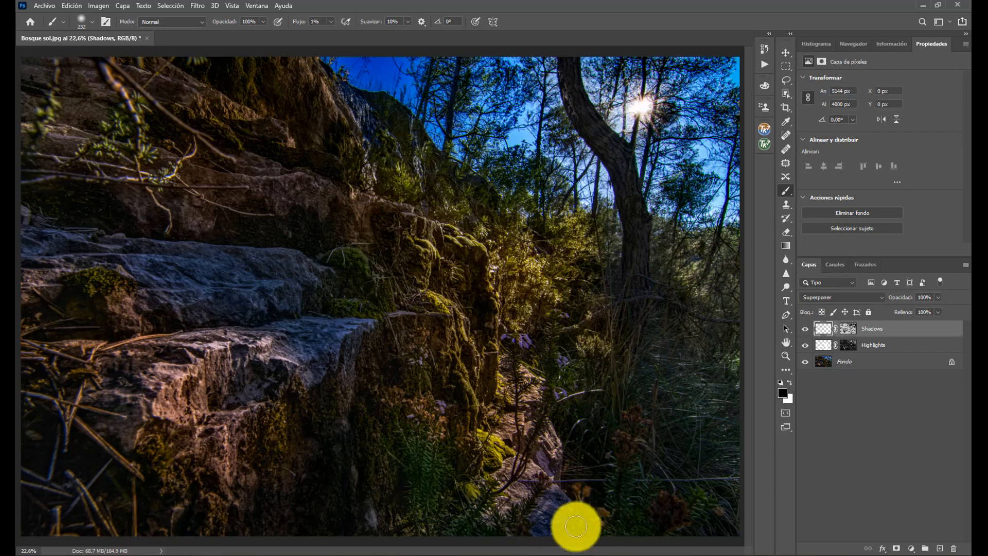
left_click(675, 427)
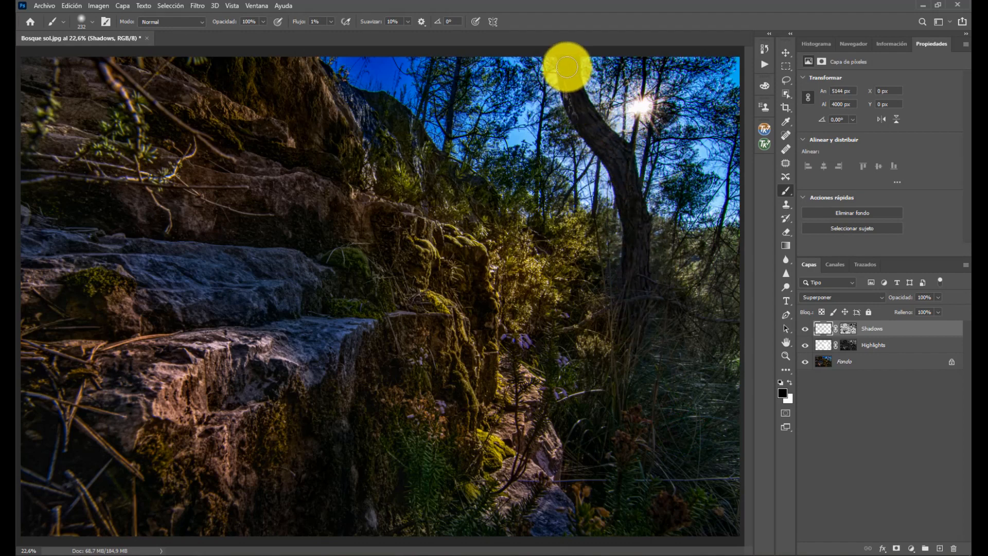
Add more 1% flow black strokes over the ridge, the central bushes and the edge of the foreground ledge
left_click(393, 109)
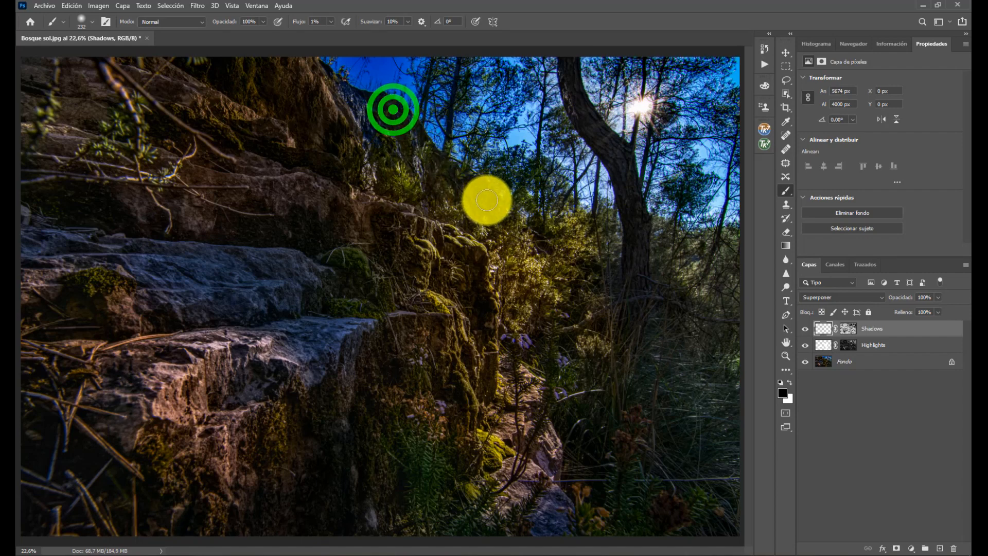
left_click(527, 228)
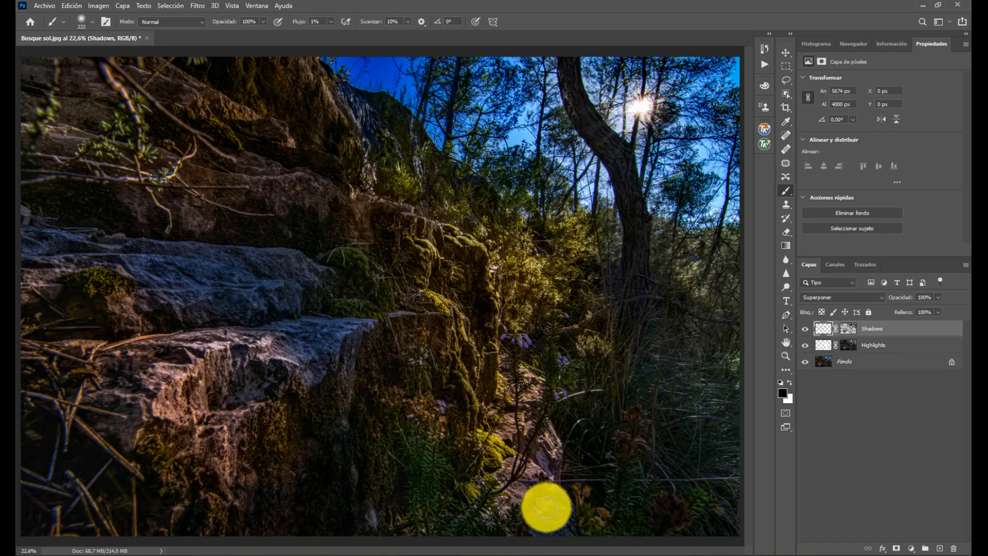
left_click(357, 355)
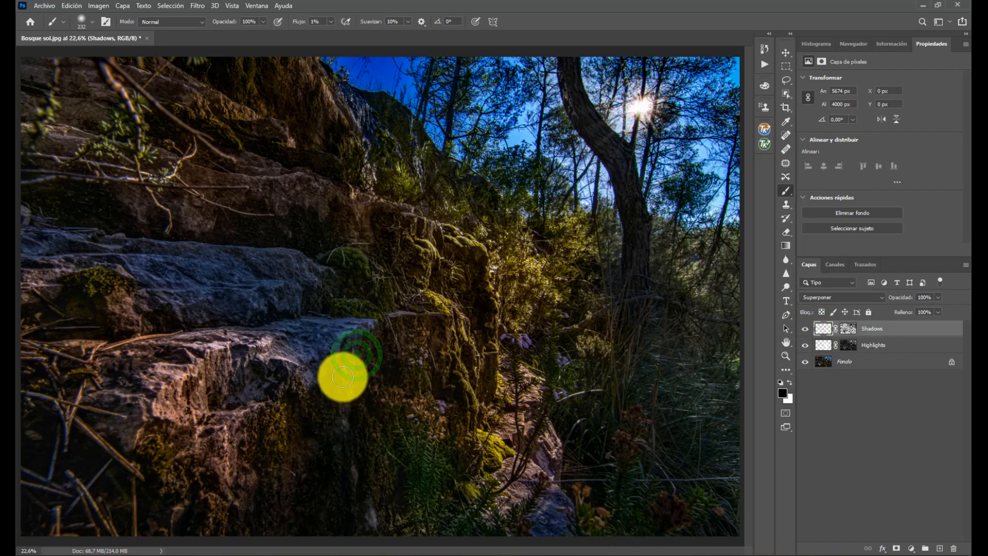
left_click(337, 336)
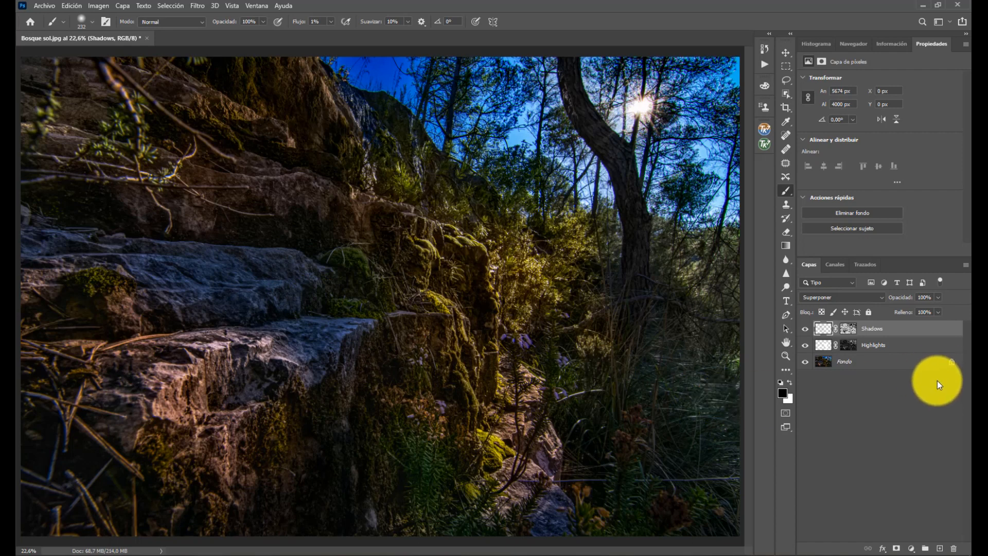
Group the Shadows and Highlights layers as Dodge&Burn and toggle the group's visibility to compare before and after
left_click(904, 341)
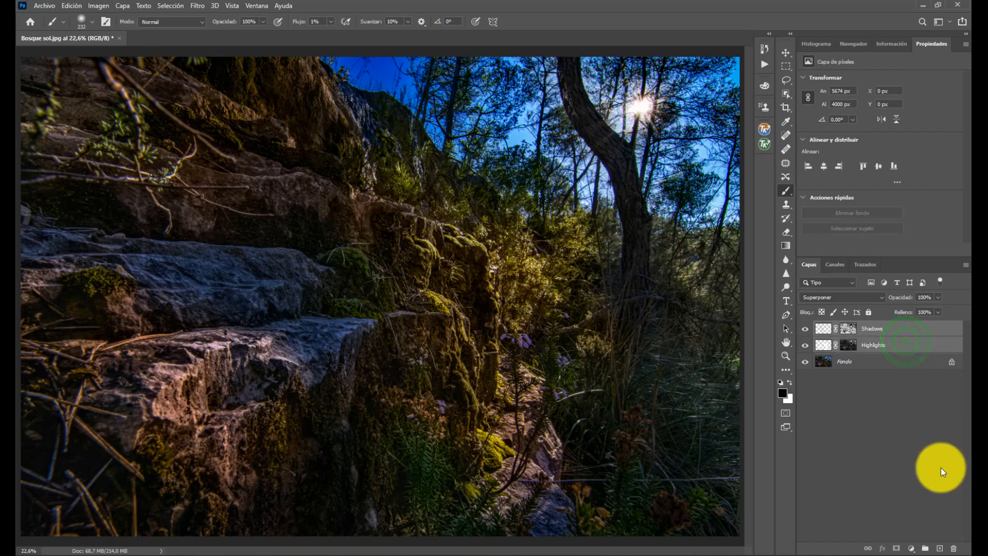
left_click(925, 549)
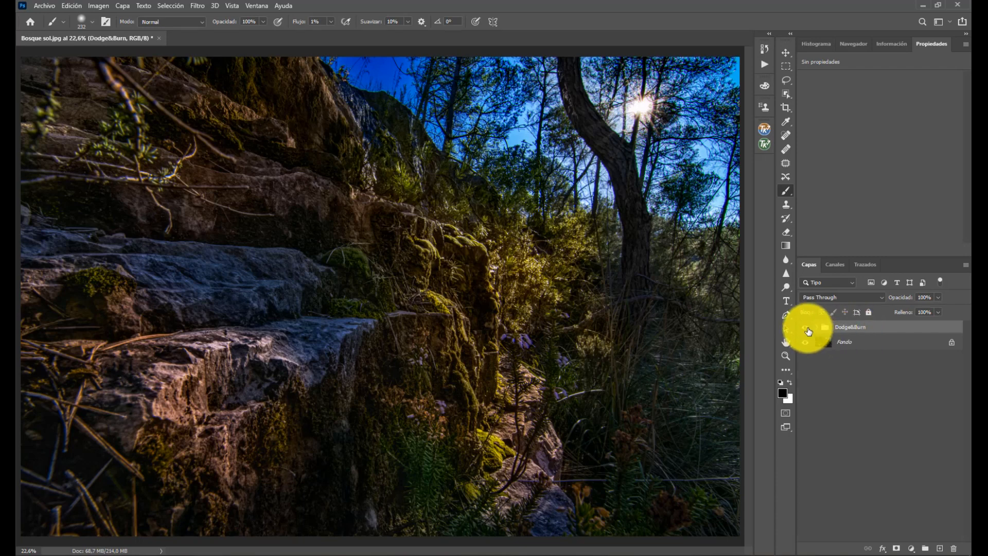
left_click(805, 328)
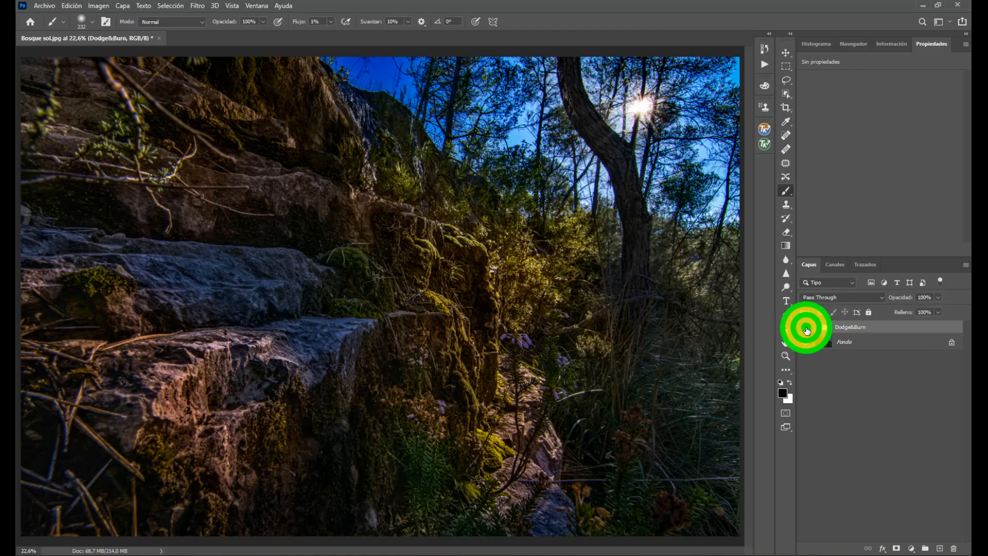
left_click(805, 328)
left_click(805, 328)
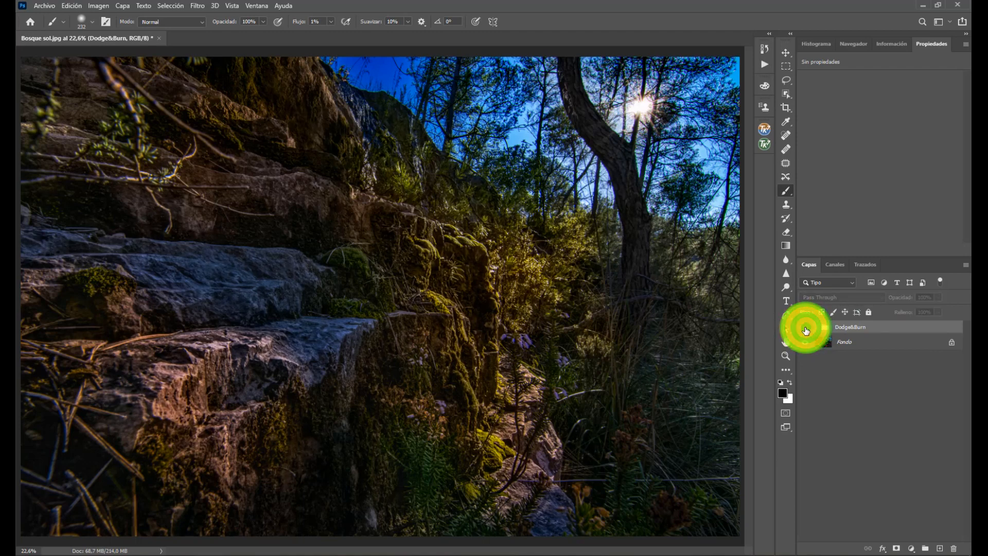
left_click(805, 328)
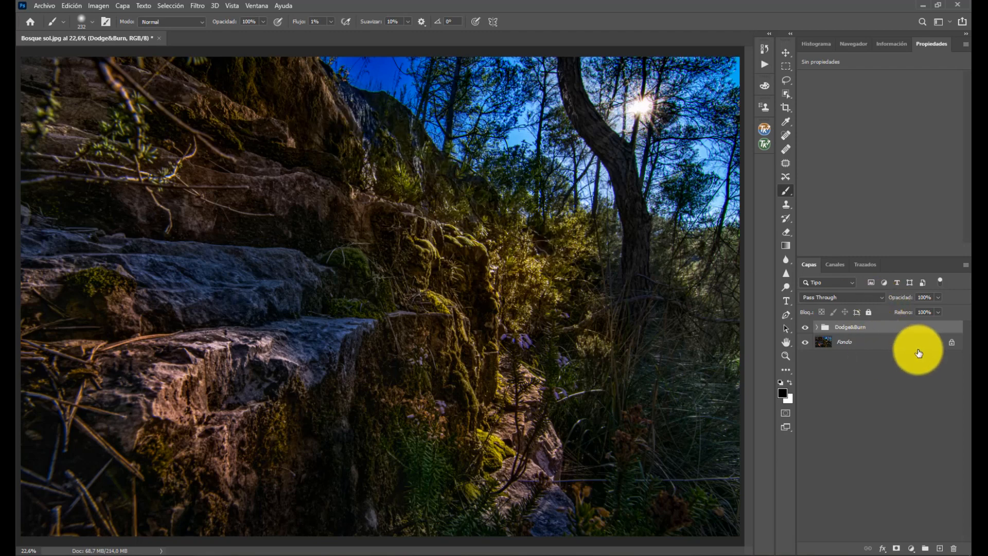
Play the CONTRASTE LOCAL ALTAS LUCES action above the Dodge&Burn group and move its High Pass dialog aside
left_click(763, 65)
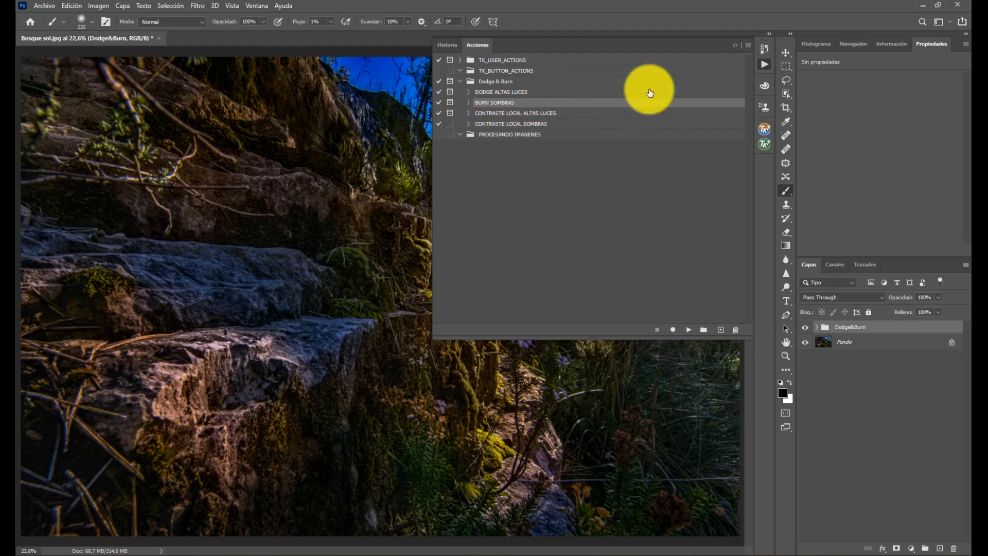
left_click(547, 113)
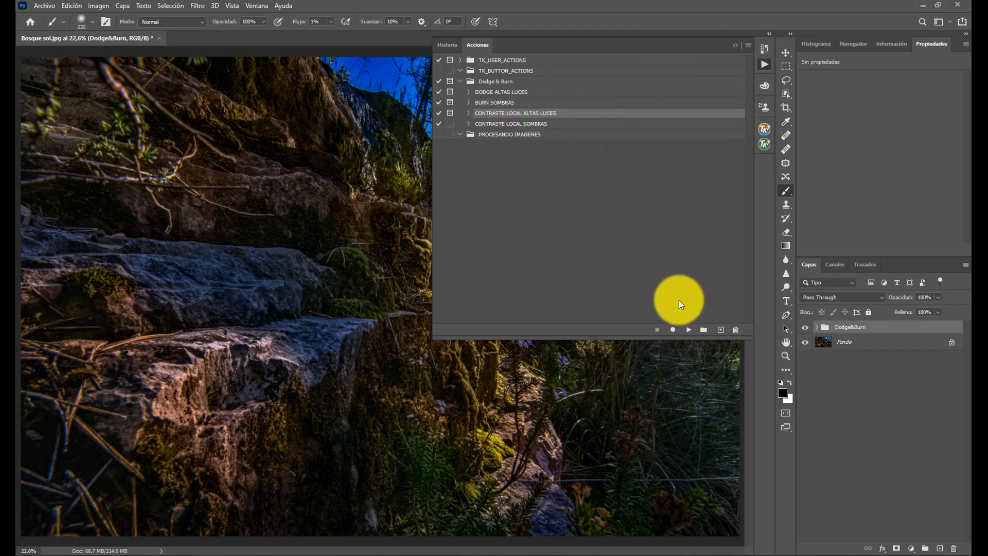
left_click(688, 329)
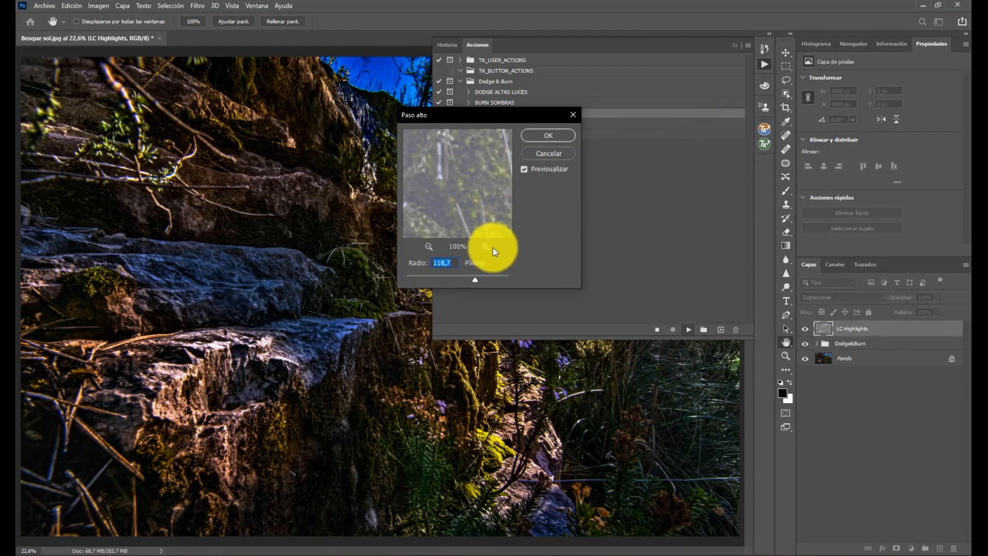
left_click_drag(489, 116, 634, 171)
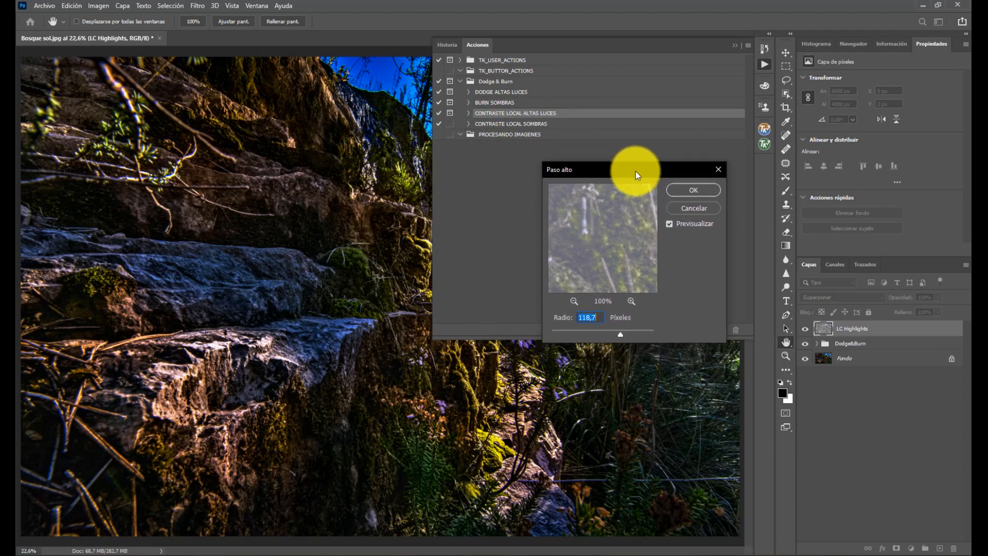
Apply the High Pass filter to the LC Highlights layer with a 4.0 px radius, comparing the image with and without the preview
left_click(621, 335)
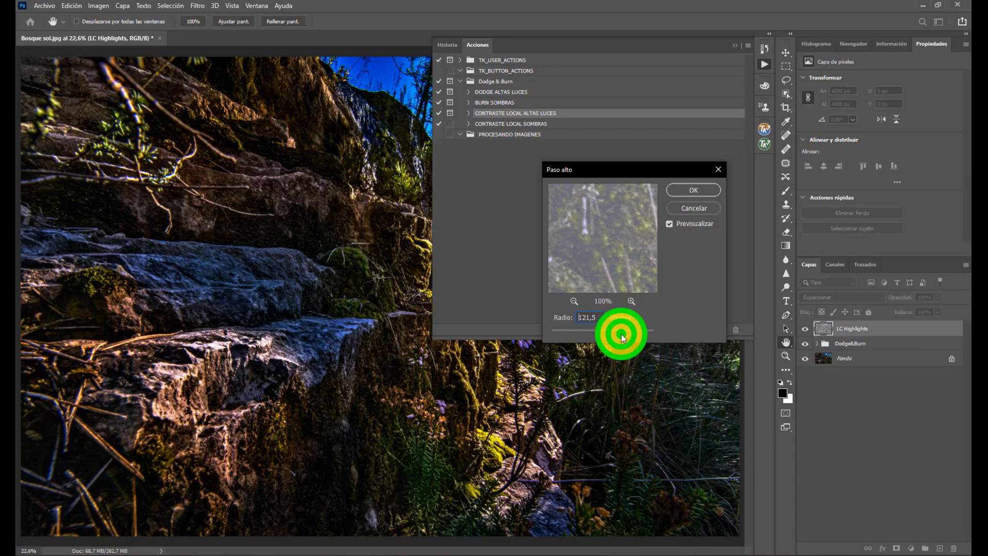
left_click_drag(621, 334, 620, 335)
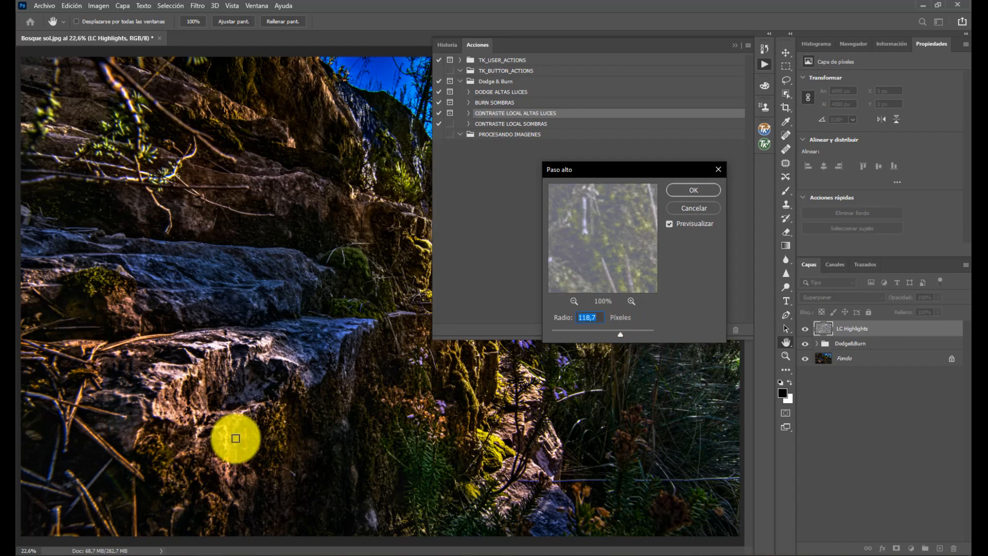
mouse_move(643, 43)
left_mouse_down()
mouse_move(684, 269)
mouse_move(670, 116)
mouse_move(647, 41)
left_mouse_up()
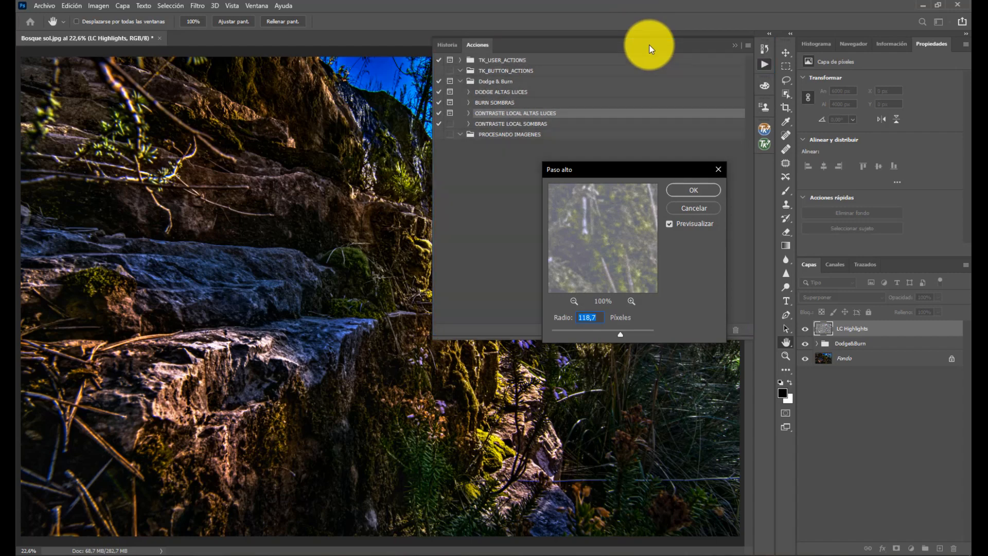
left_click(736, 47)
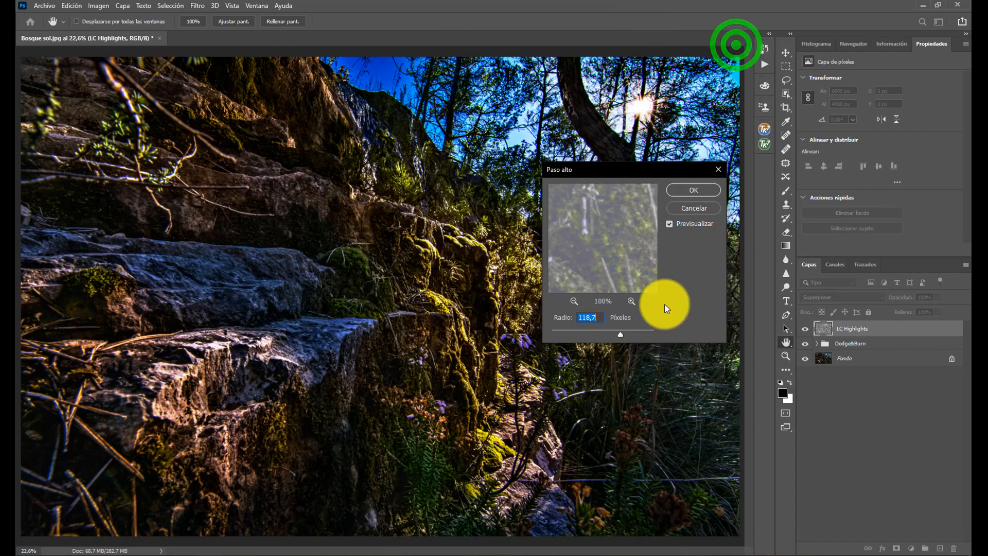
left_click_drag(613, 172, 841, 95)
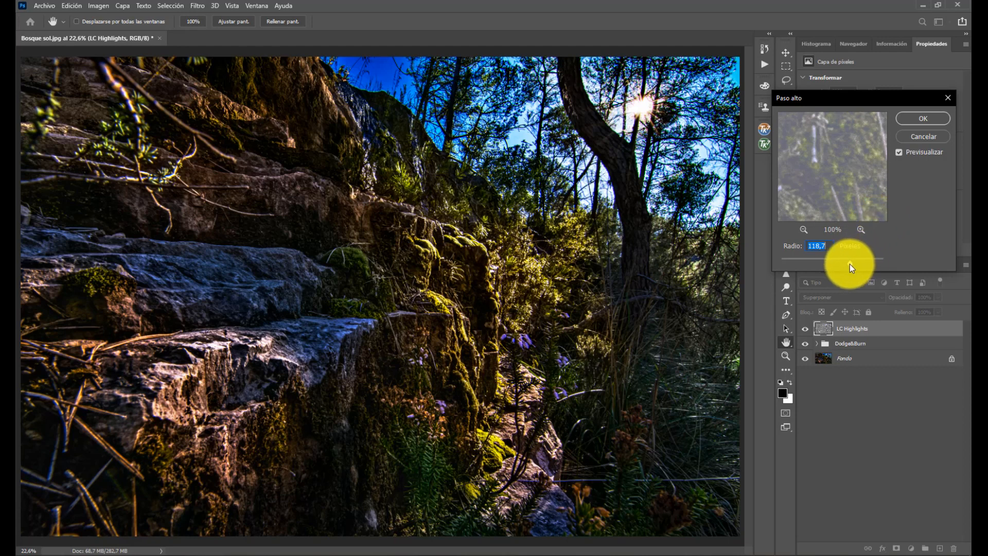
left_click_drag(849, 264, 842, 266)
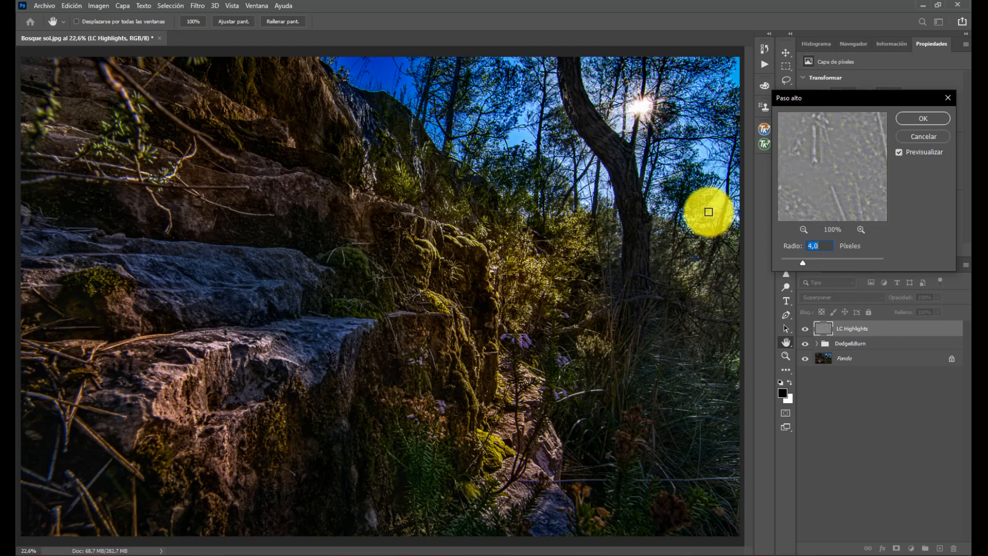
left_click(898, 151)
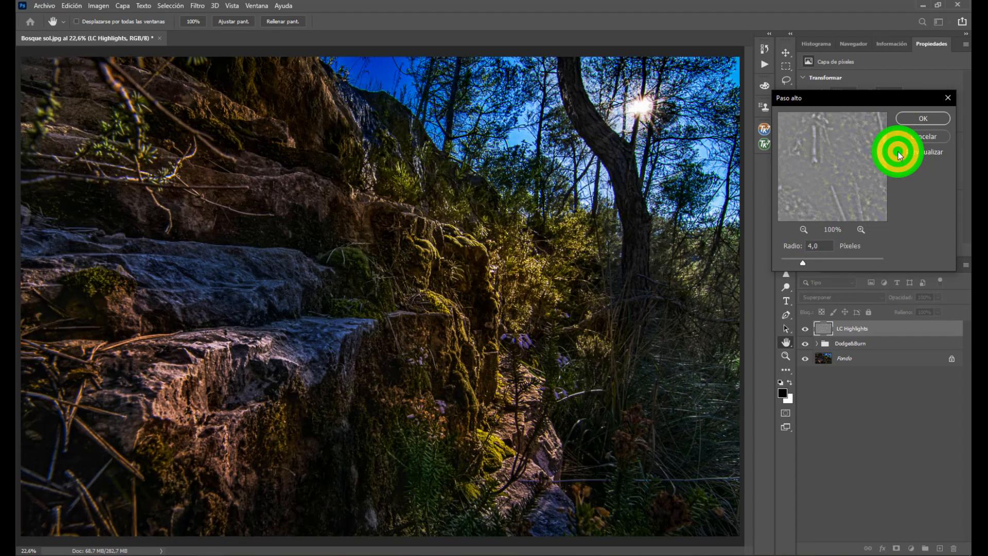
left_click(898, 152)
left_click(898, 151)
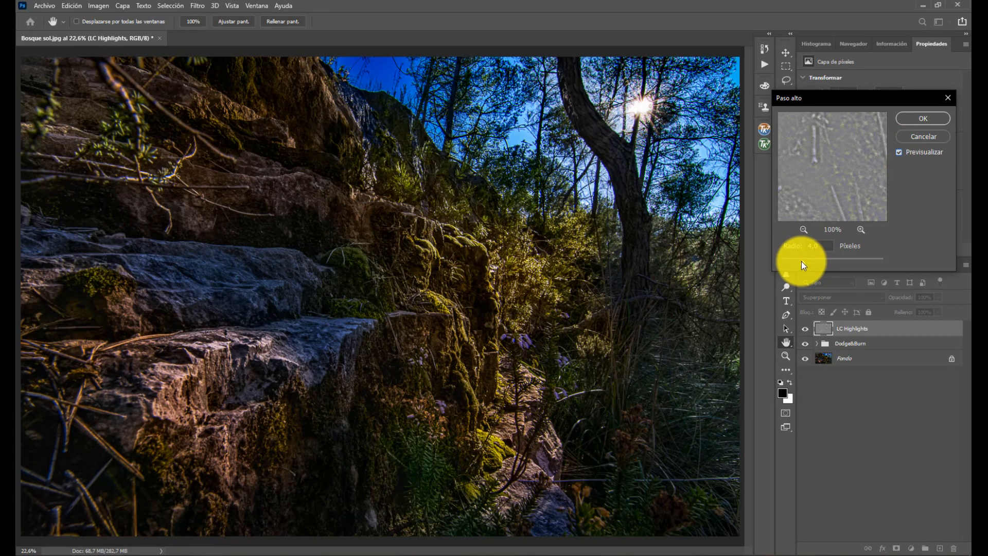
left_click(912, 118)
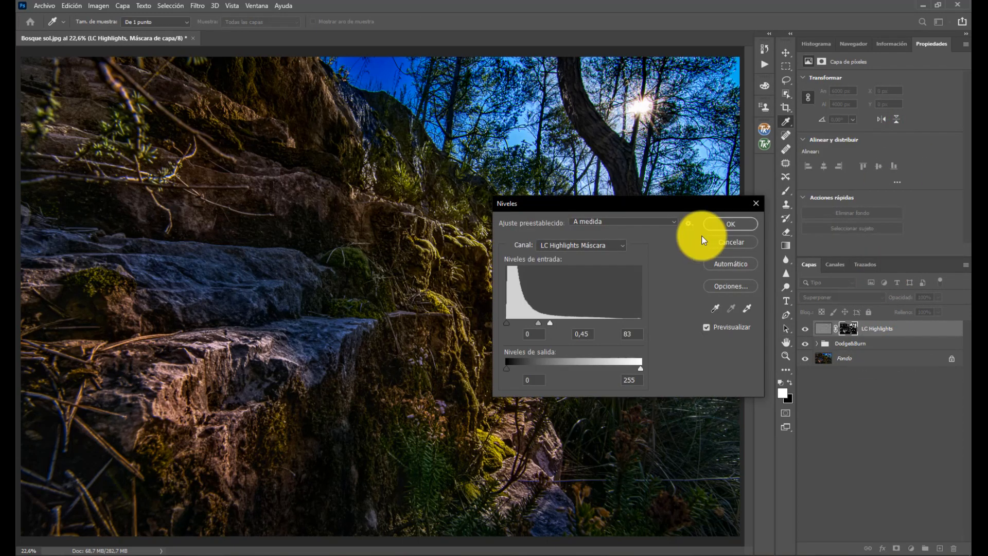
Accept the Levels adjustment on the LC Highlights mask with input levels 0, 0.45 and 83
left_click(850, 329)
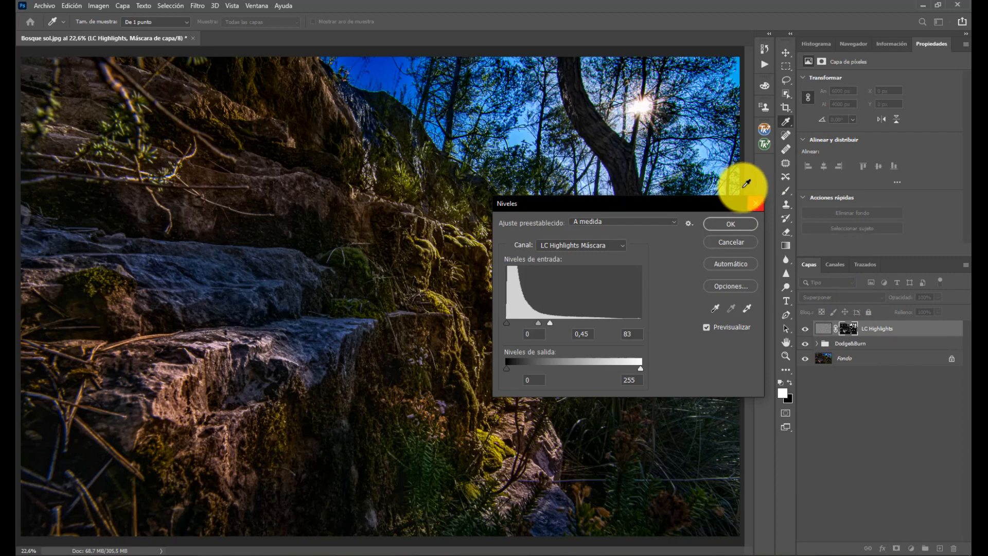
left_click(724, 224)
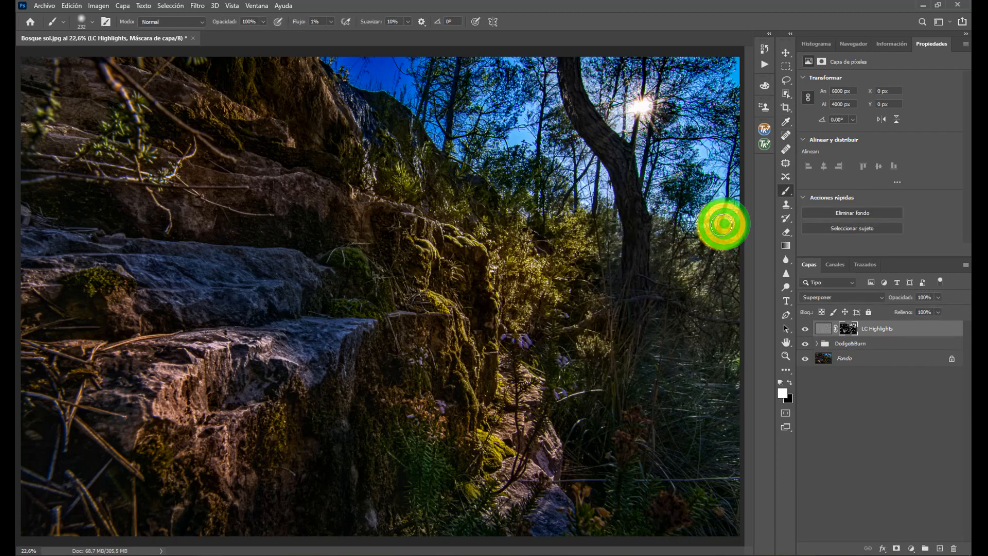
Toggle the LC Highlights layer's visibility repeatedly to compare the photo with and without highlight local contrast
left_click(806, 332)
left_click(805, 332)
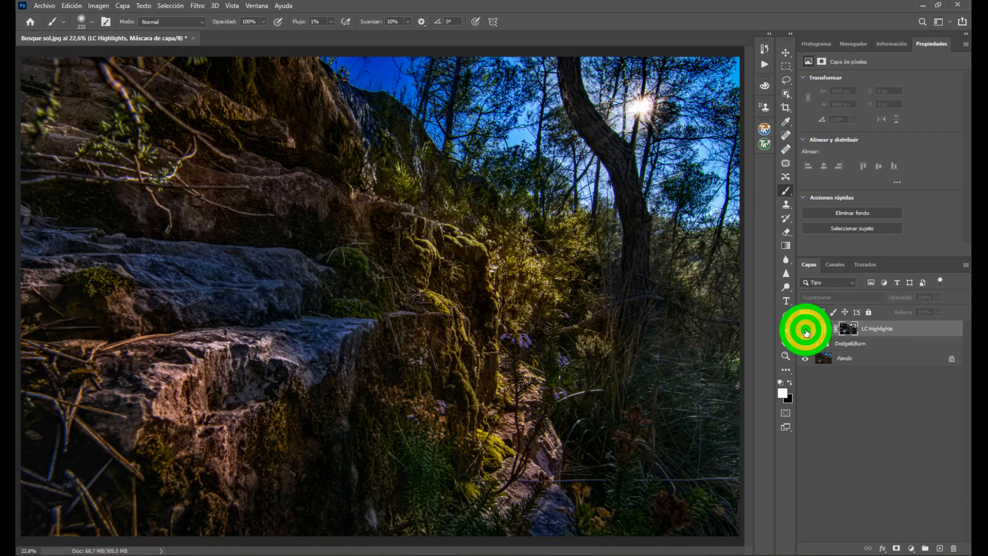
left_click(805, 332)
left_click(805, 331)
left_click(805, 331)
left_click(805, 332)
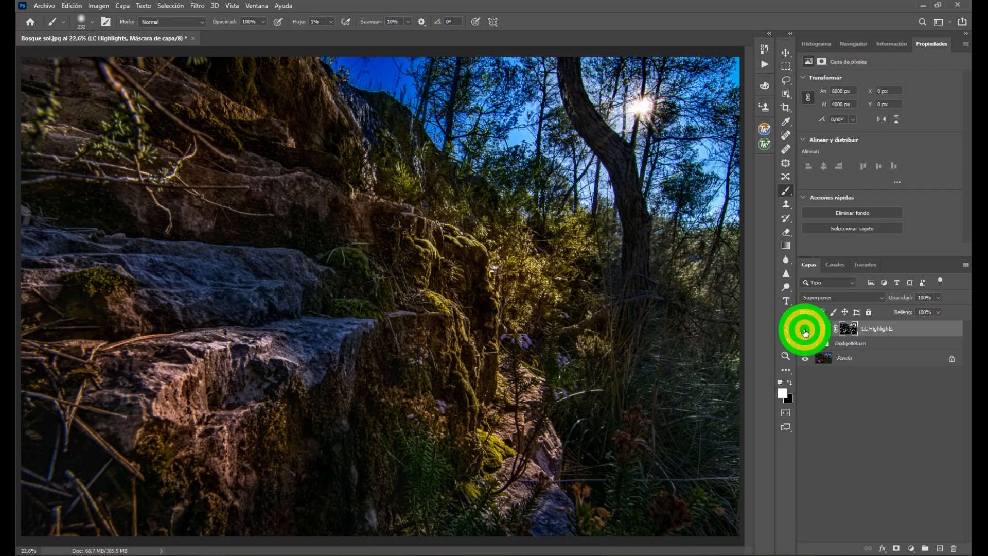
left_click(805, 332)
left_click(806, 332)
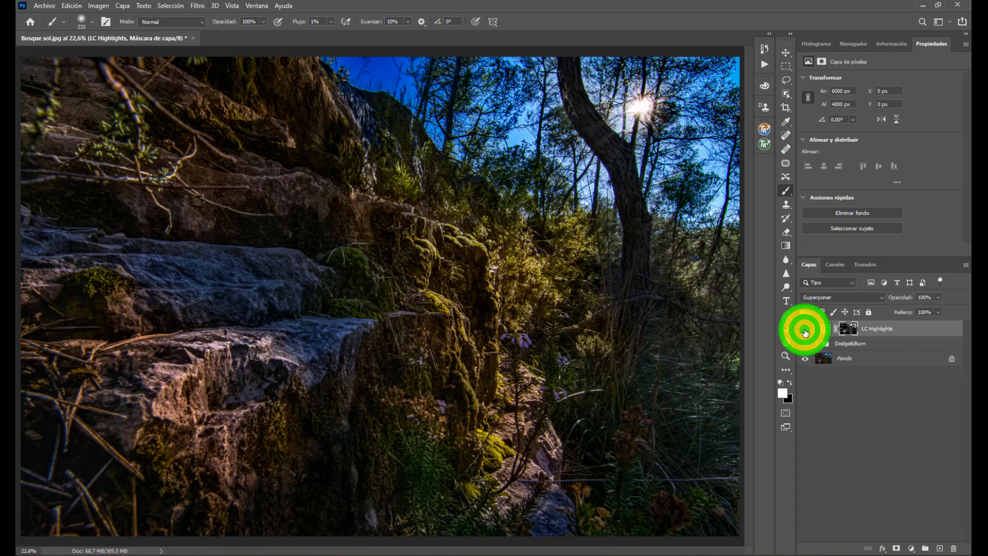
left_click(806, 332)
left_click(805, 332)
left_click(806, 332)
left_click(805, 332)
left_click(806, 331)
left_click(806, 331)
left_click(806, 331)
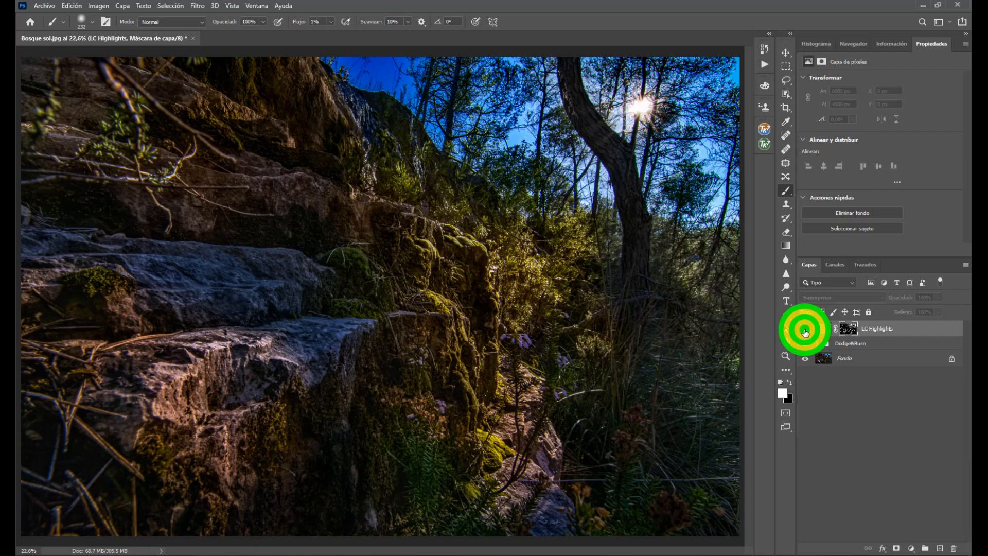
left_click(805, 332)
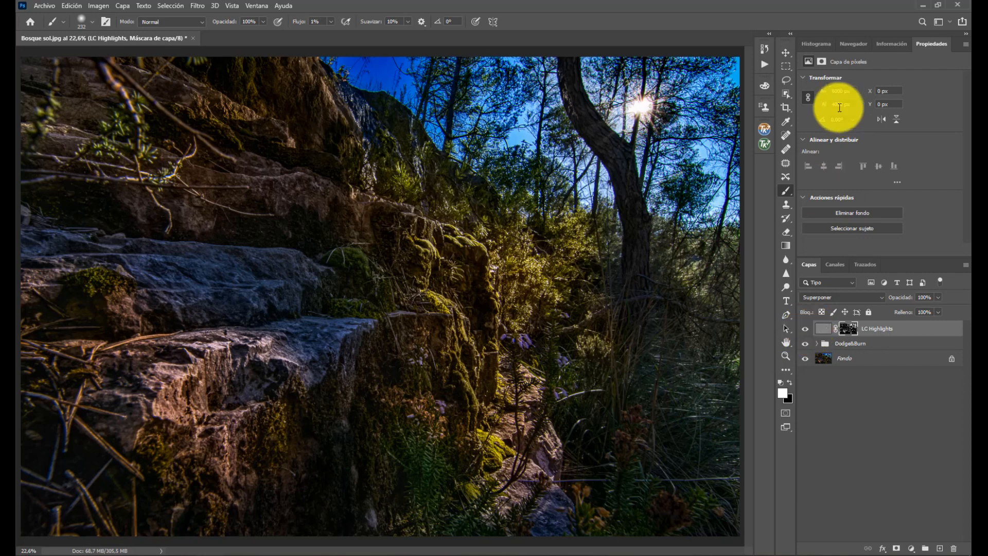
Play the CONTRASTE LOCAL SOMBRAS action to add local contrast to the shadows, and uncover the image
left_click(762, 63)
left_click(535, 125)
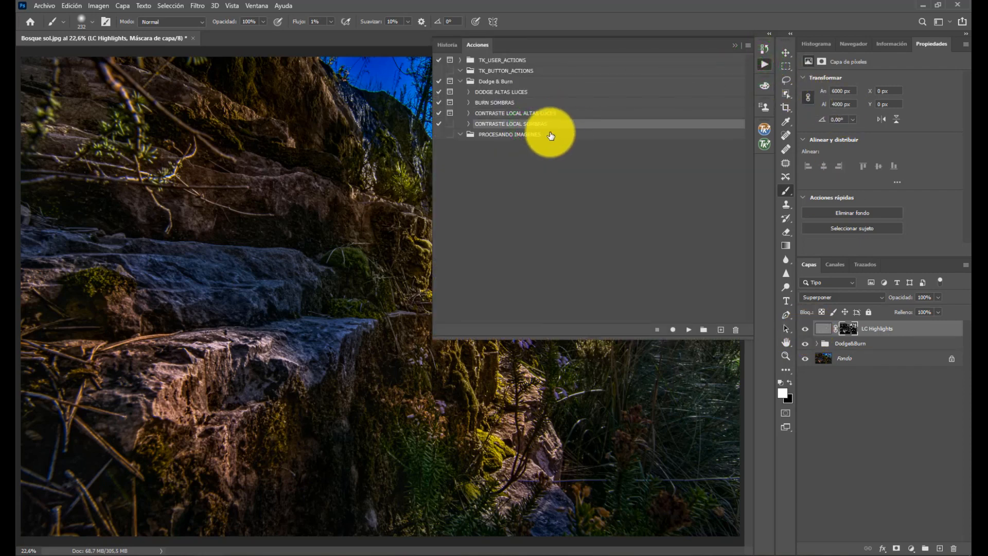
left_click(683, 330)
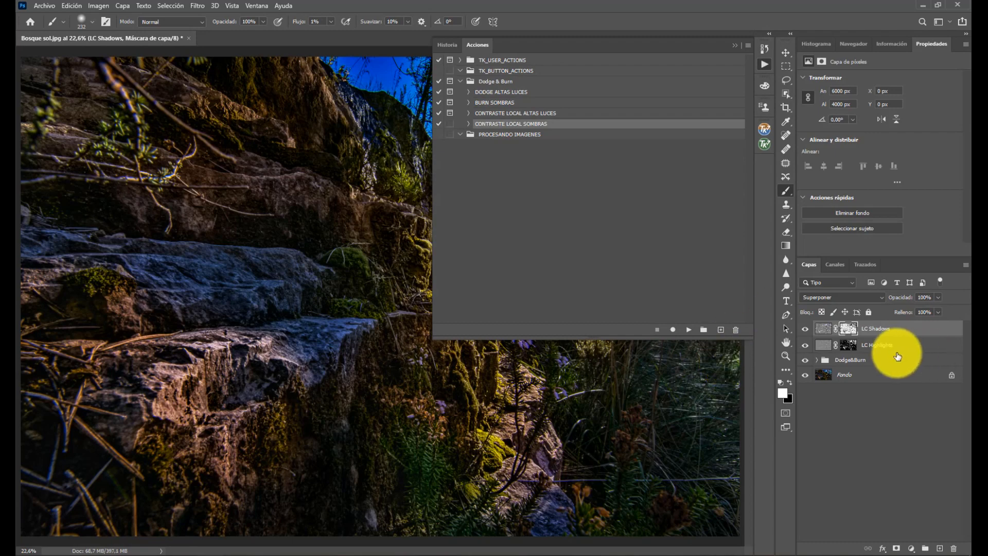
left_click(734, 46)
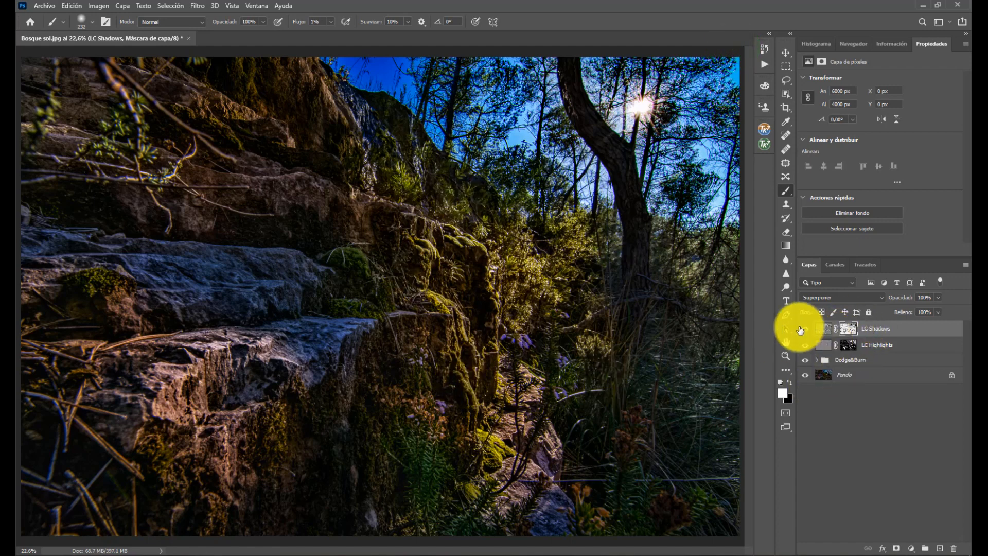
Target the image content of the LC Shadows layer and toggle the layer's visibility to compare its effect at full opacity
left_click(825, 333)
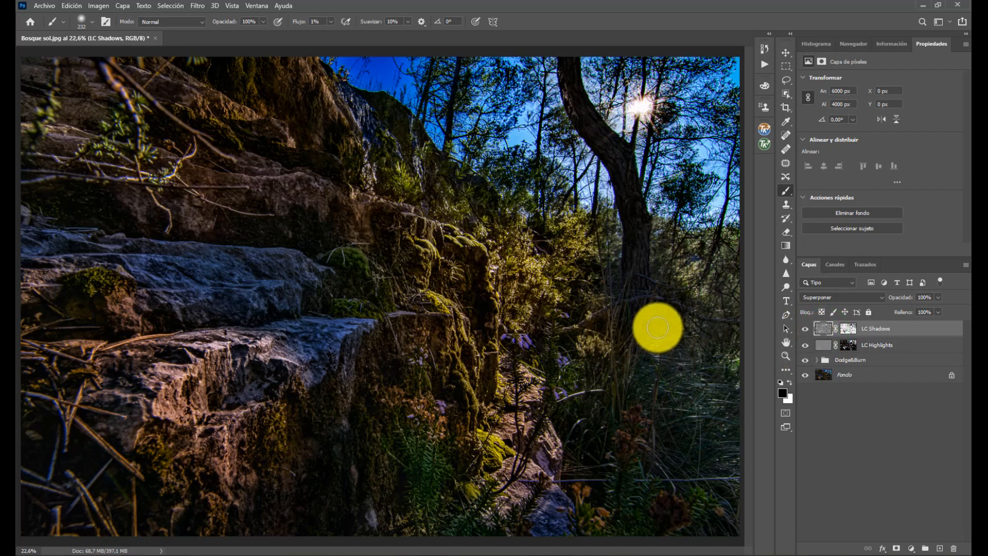
left_click(805, 329)
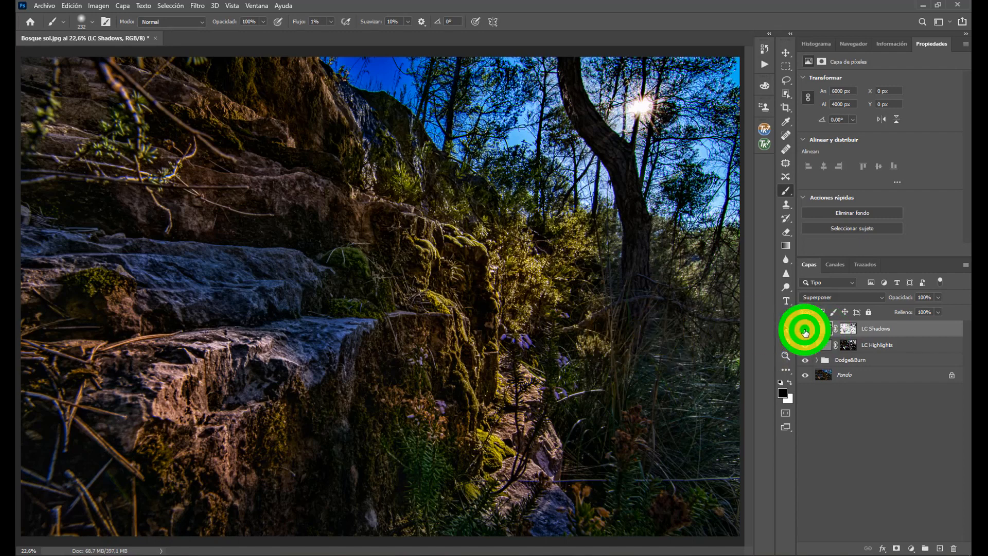
left_click(805, 330)
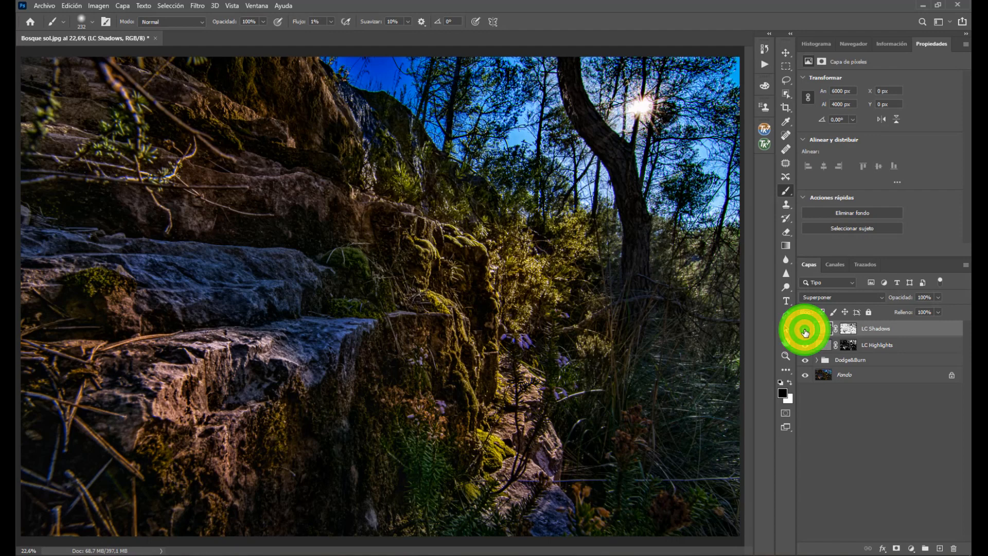
left_click(805, 330)
left_click(805, 330)
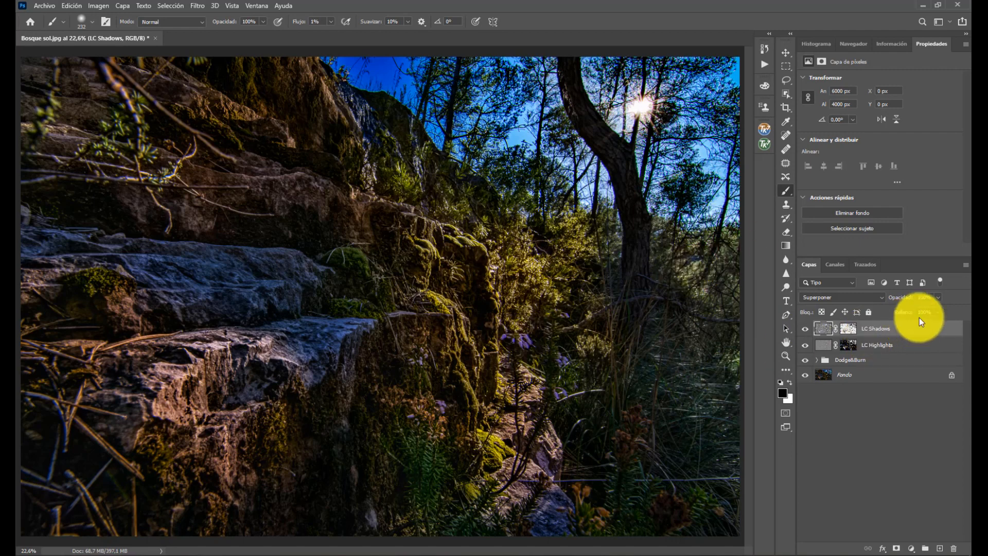
Reduce the LC Shadows layer's opacity to 50% and toggle its visibility to compare the softened effect
left_click(939, 298)
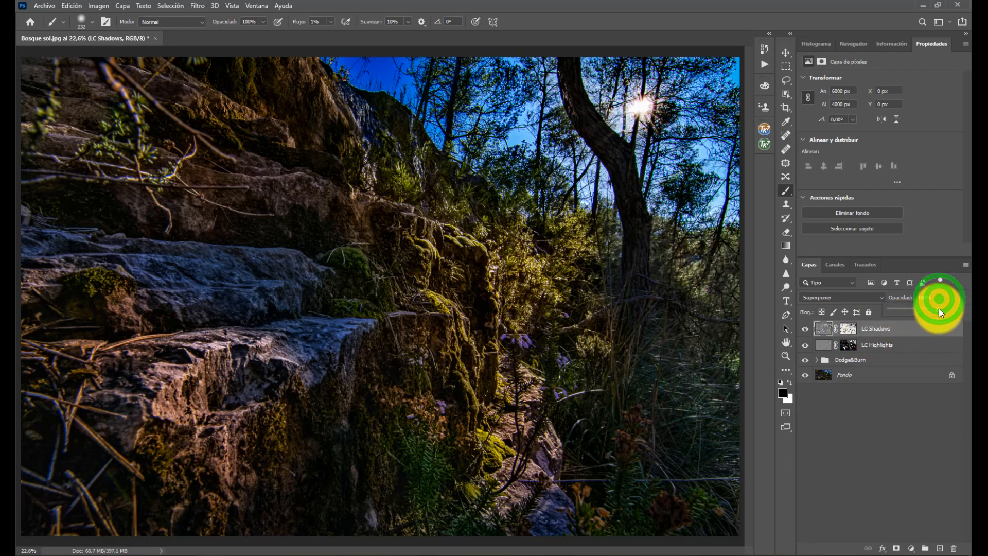
left_click_drag(938, 312, 913, 314)
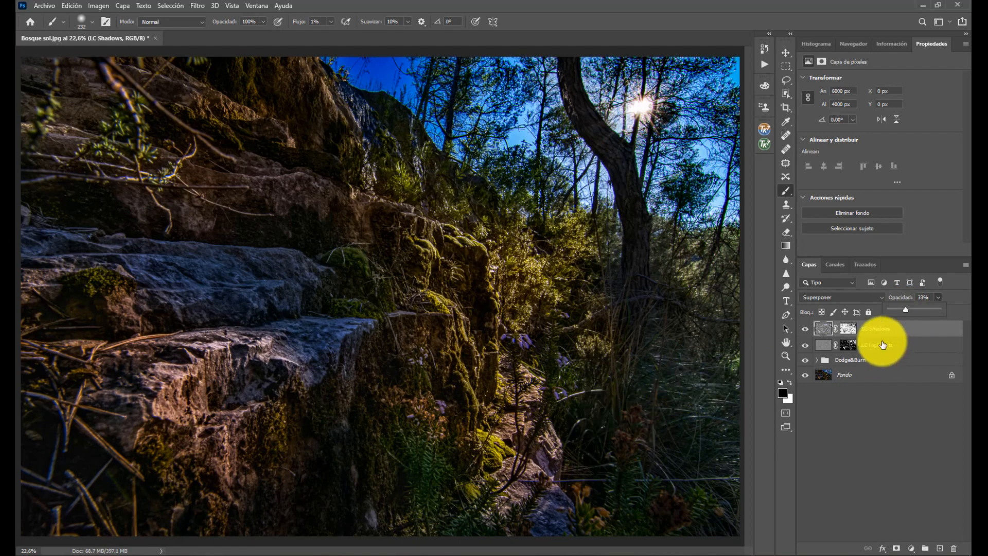
left_click(804, 329)
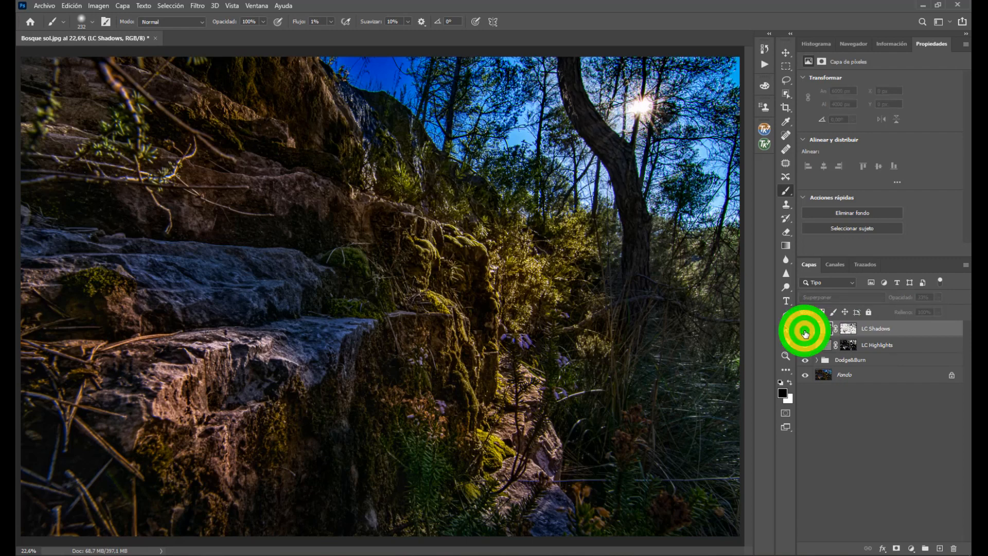
left_click(805, 331)
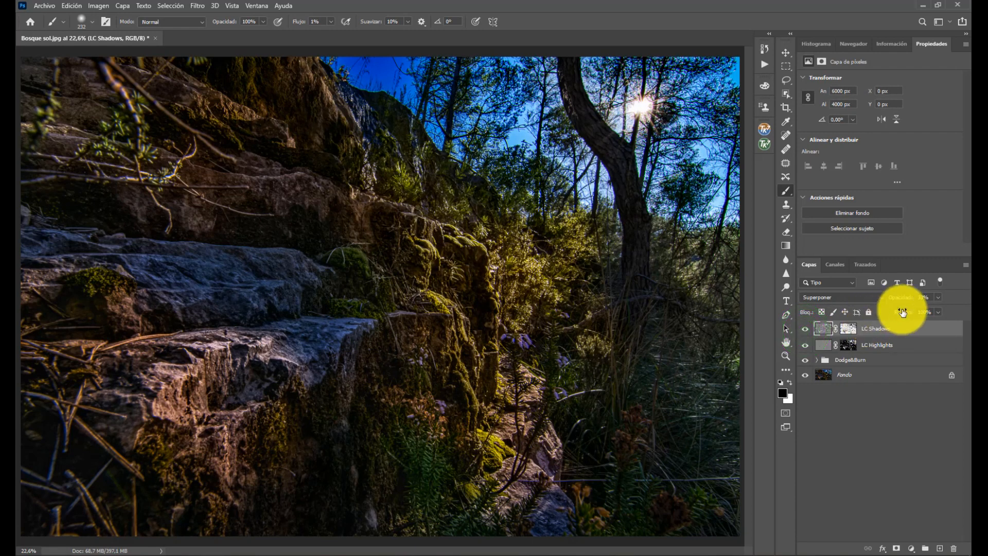
left_click_drag(897, 298, 904, 297)
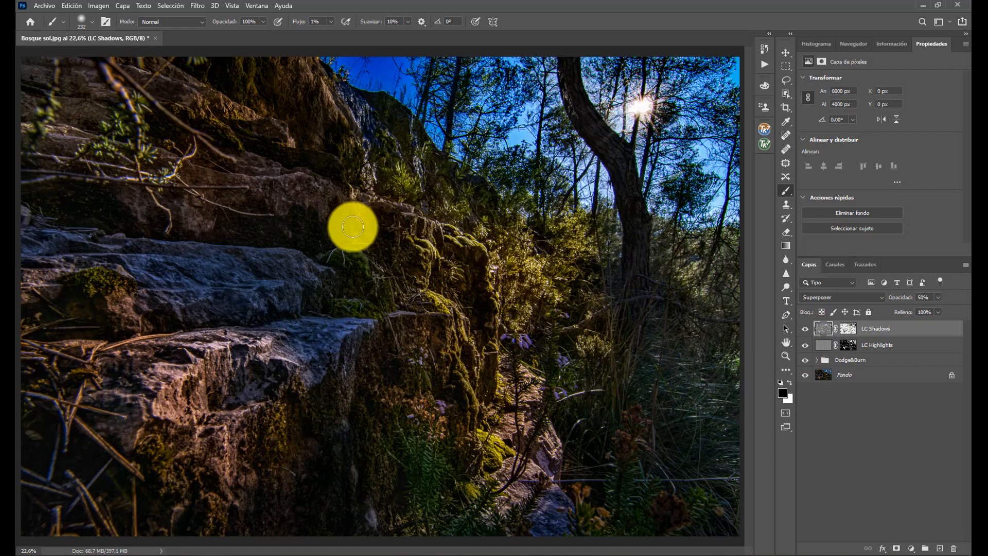
left_click(805, 329)
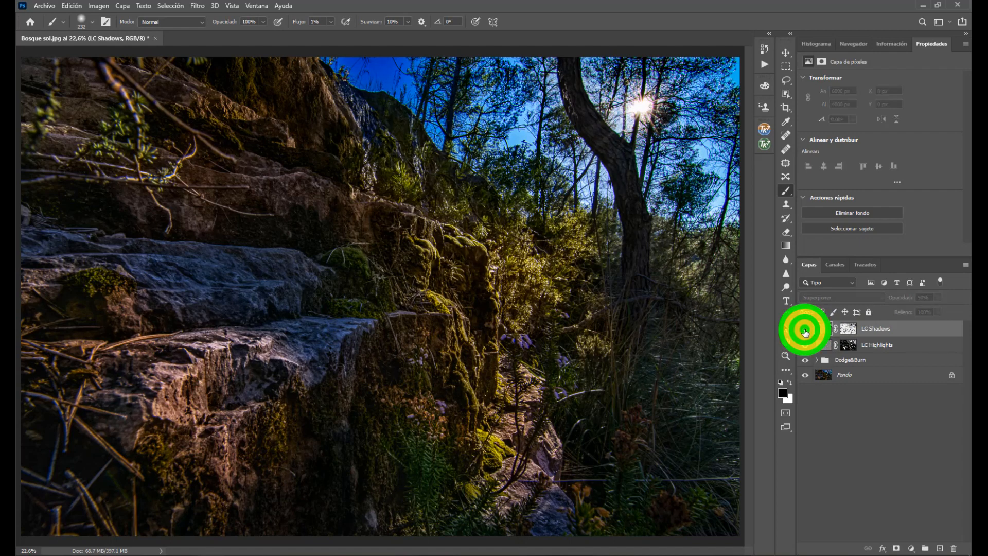
left_click(805, 329)
left_click(806, 331)
left_click(805, 331)
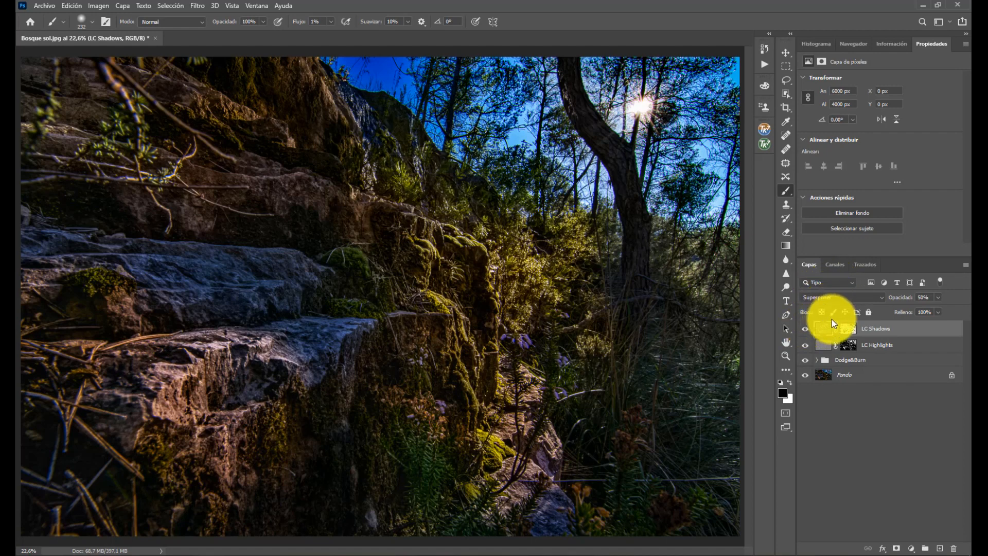
Group the LC Shadows and LC Highlights layers together and name the new group Contraste
left_click(832, 345, "shift")
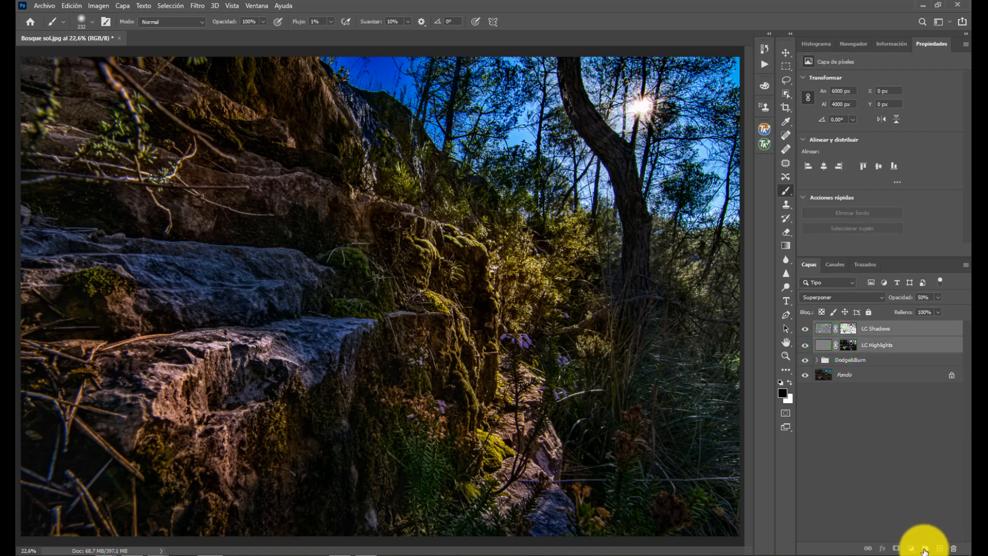
left_click(924, 547)
left_click(859, 327)
double_click(860, 327)
left_click(640, 239)
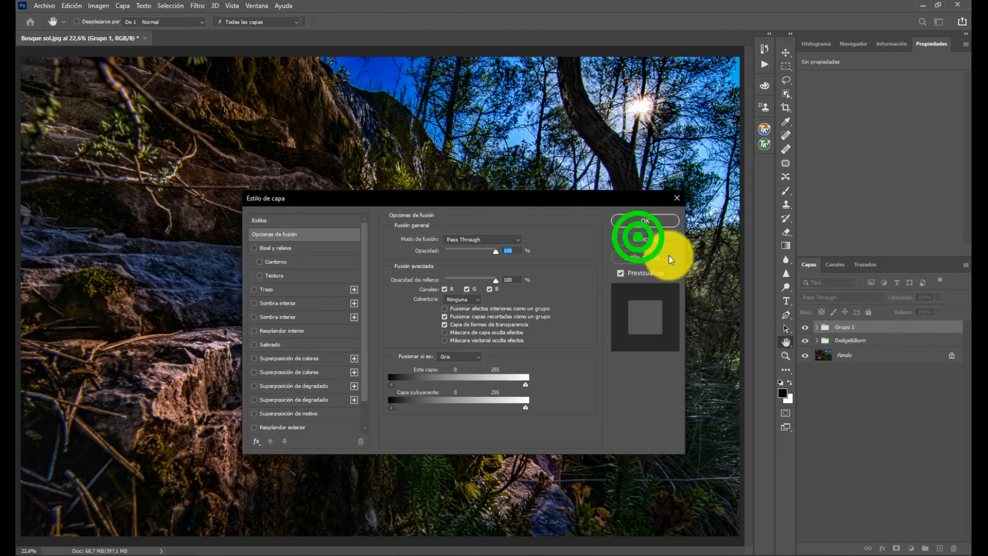
double_click(839, 325)
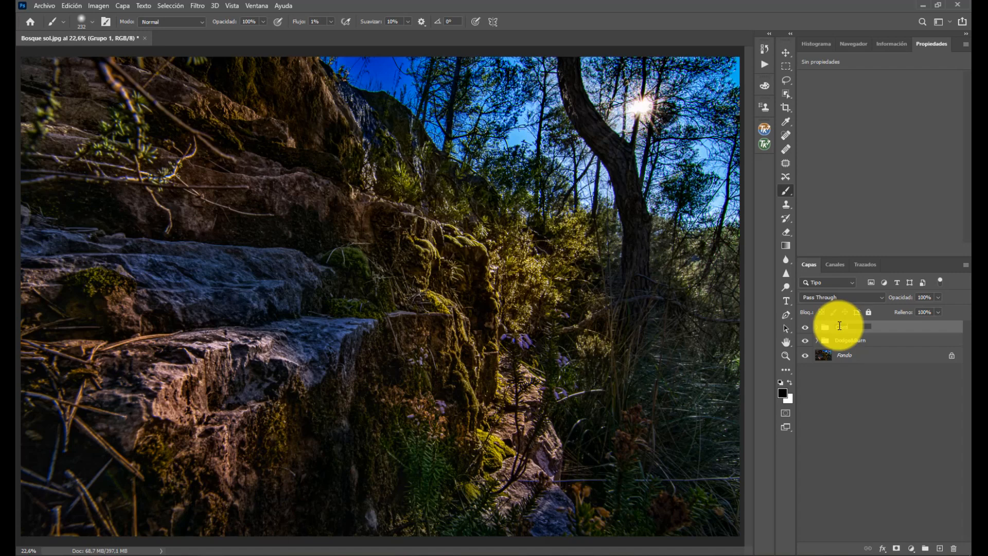
key("Return")
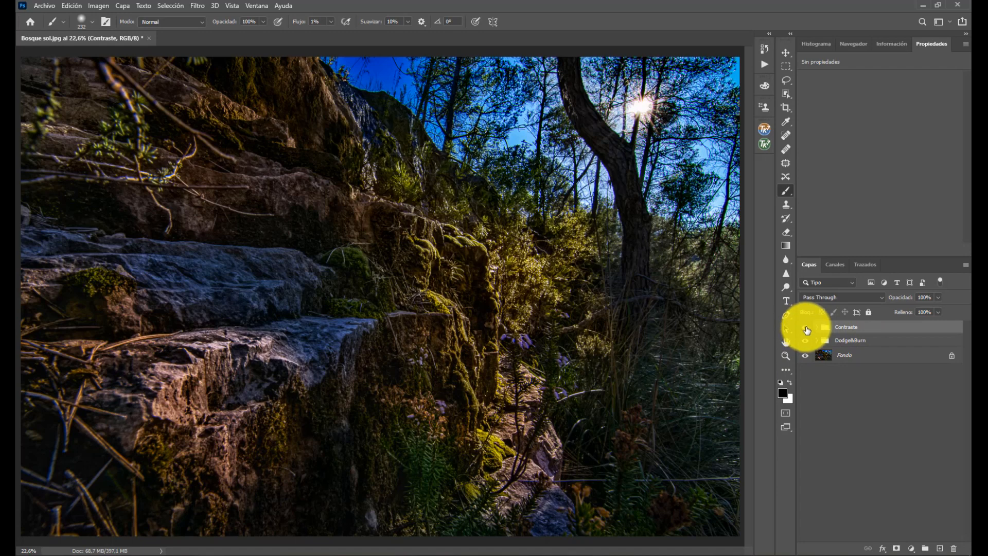
Toggle the visibility of the Contraste group and the Dodge&Burn group to compare the photo with and without each
left_click(806, 329)
left_click(806, 329)
left_click(806, 329)
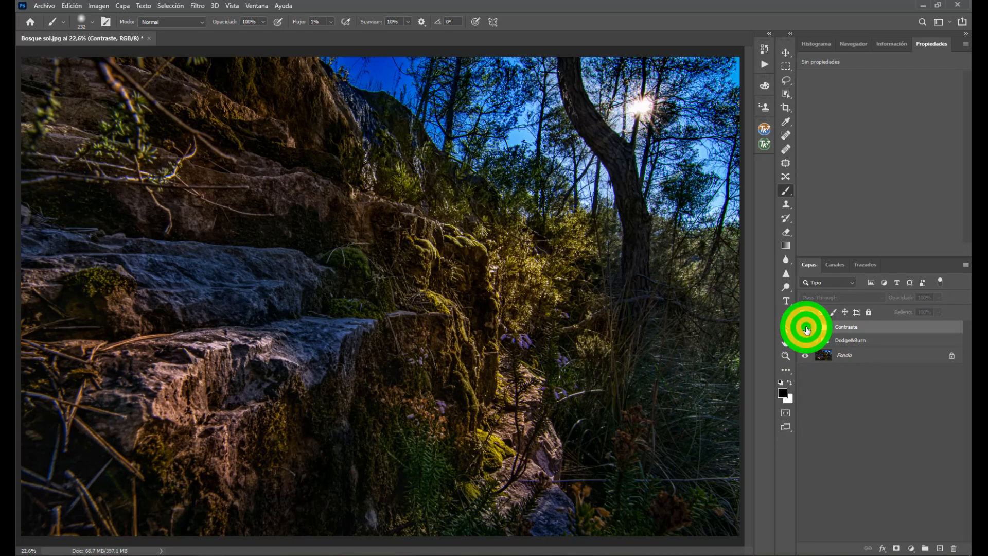
left_click(806, 329)
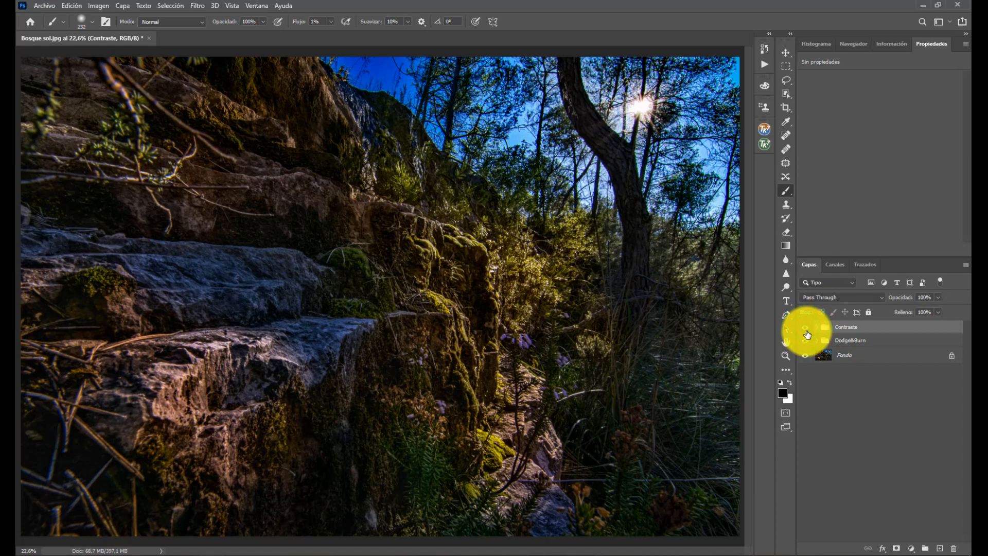
left_click(806, 342)
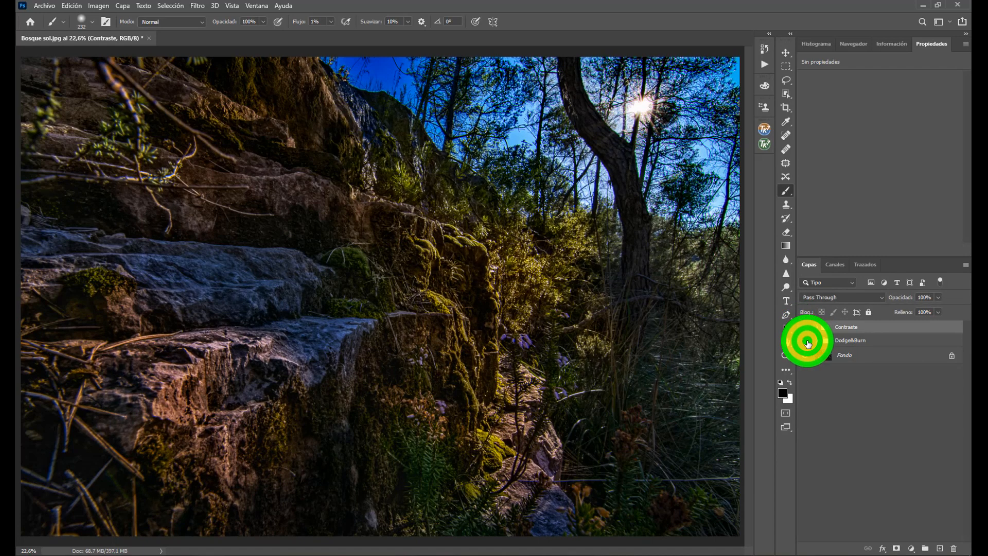
left_click(806, 341)
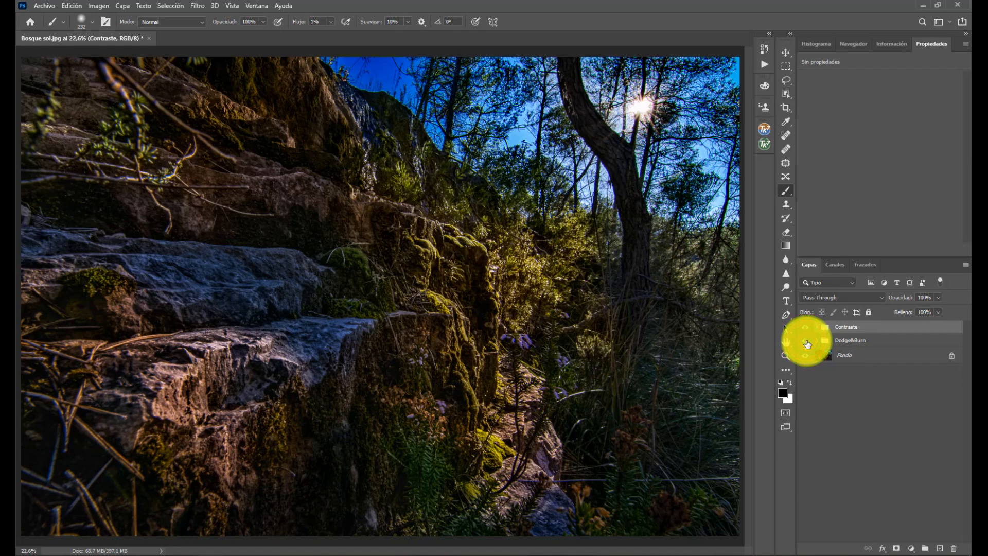